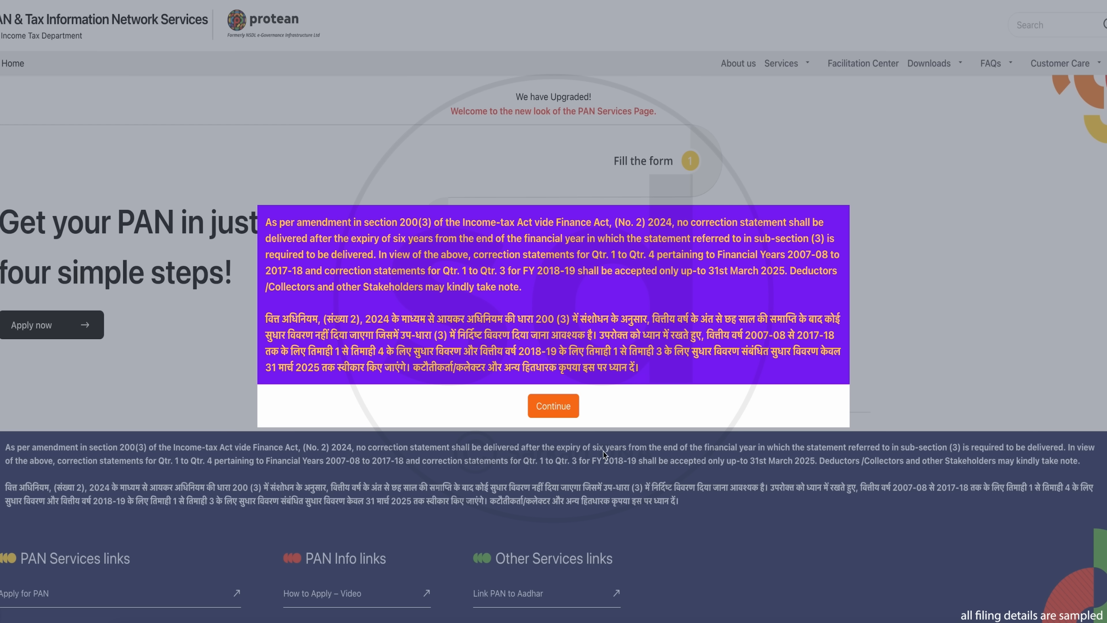
Step: Dismiss the amendment notice and start the New PAN (Form 49A) application for citizens of India
left_click(562, 407)
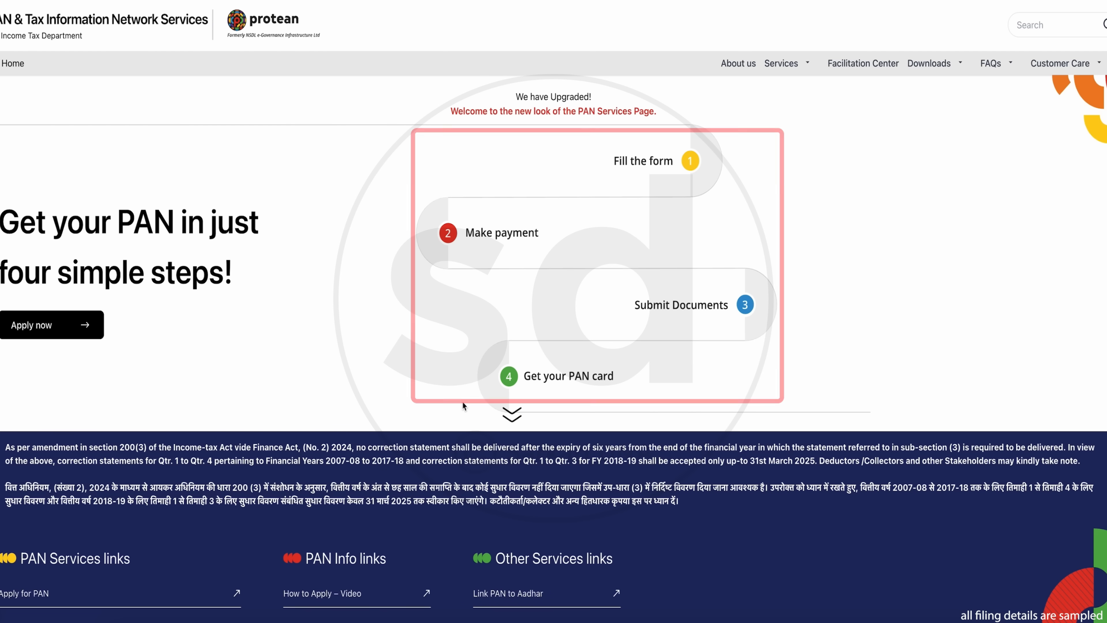
scroll(500, 422, "down", 5)
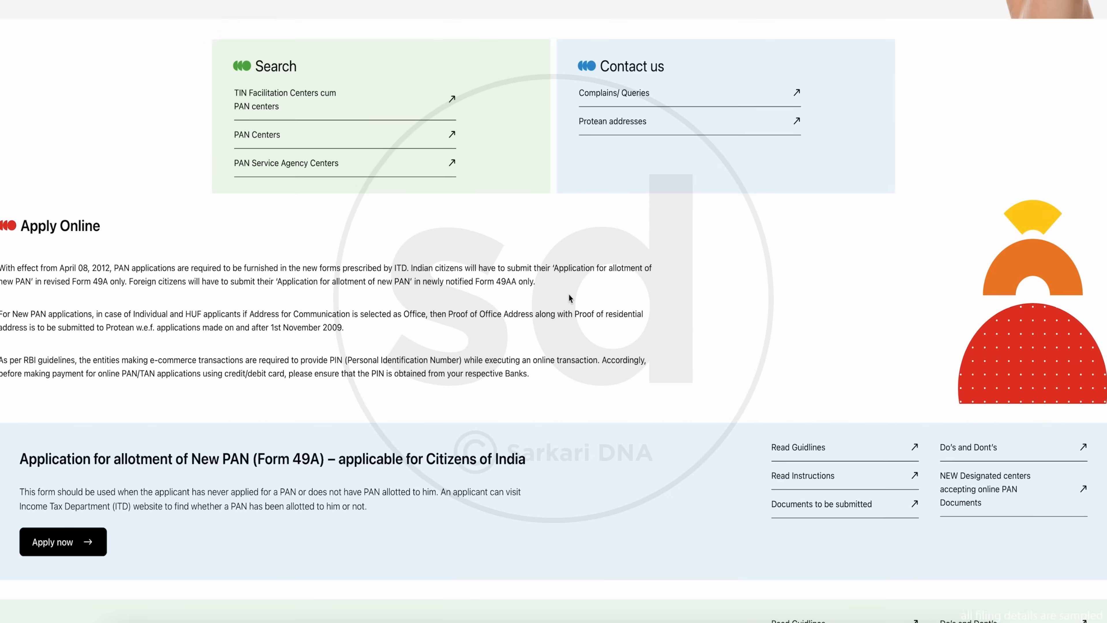
scroll(568, 294, "down", 5)
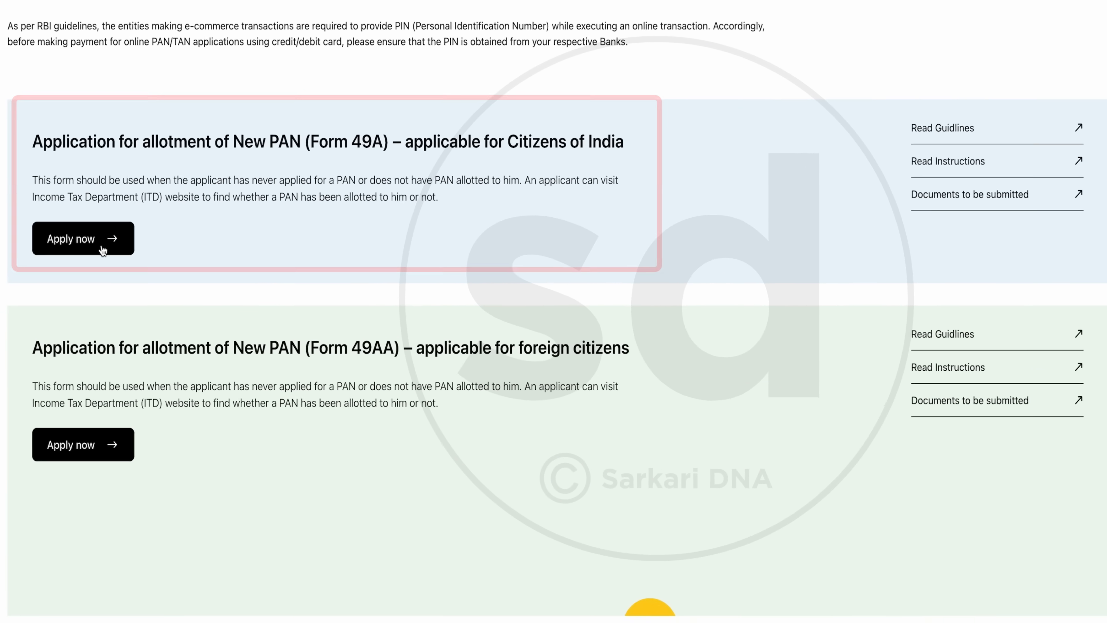
left_click(103, 250)
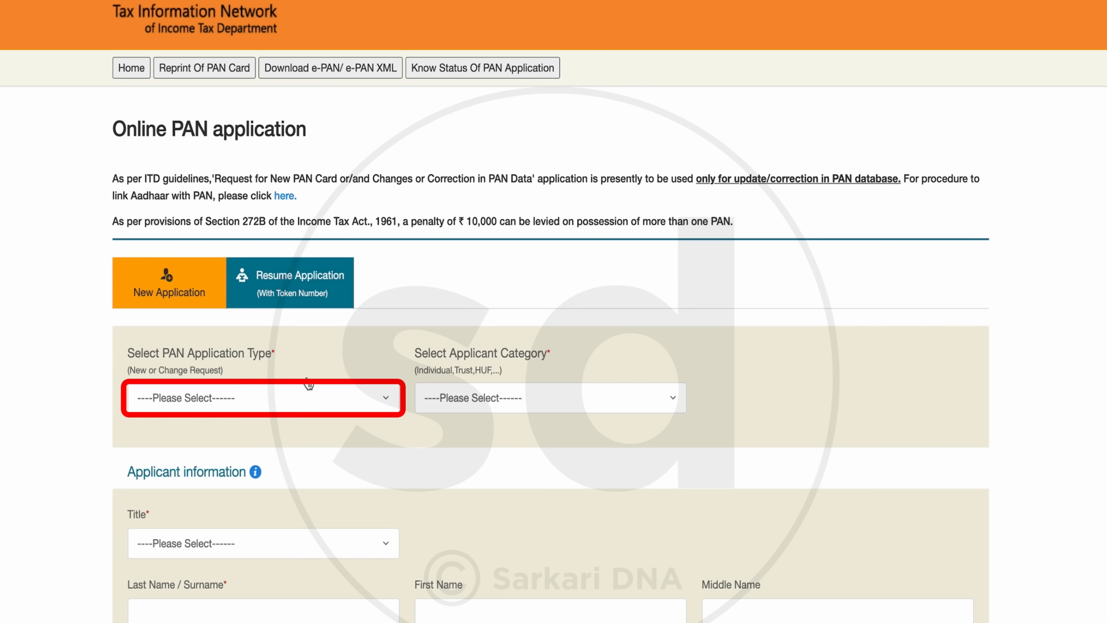
Step: Set the PAN application type to New PAN - Indian Citizen (Form 49A) and the applicant category to INDIVIDUAL
left_click(230, 399)
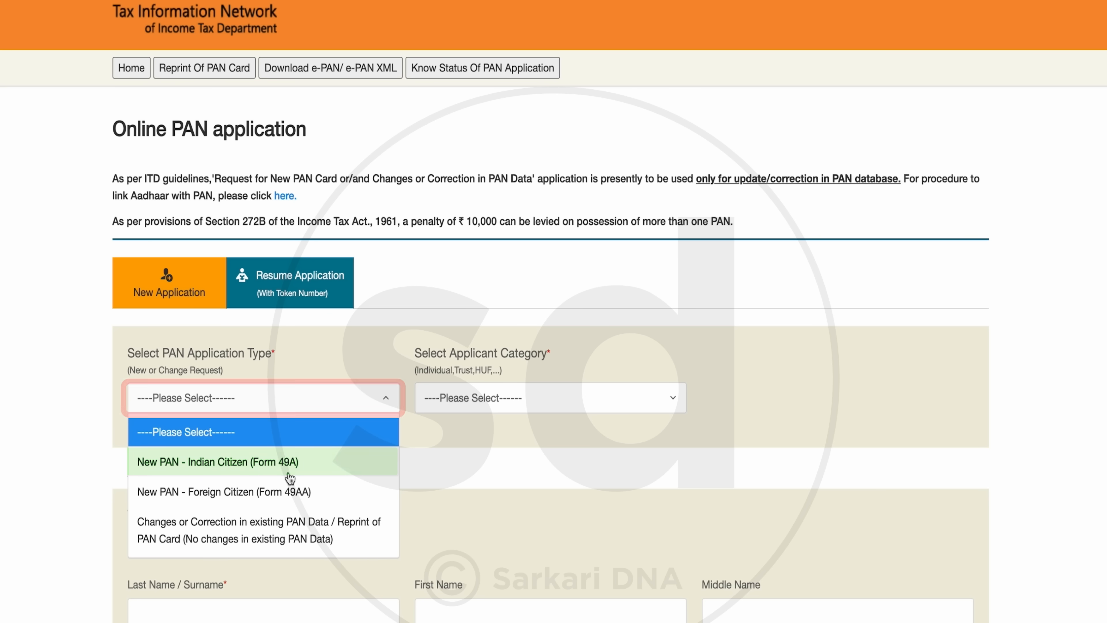
left_click(314, 471)
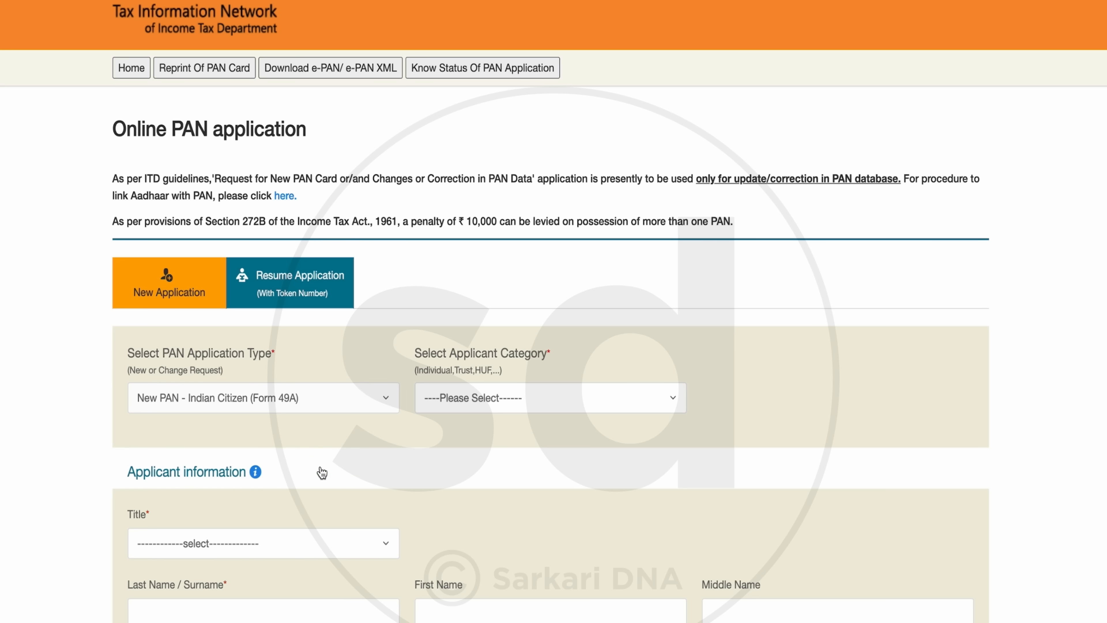
left_click(586, 407)
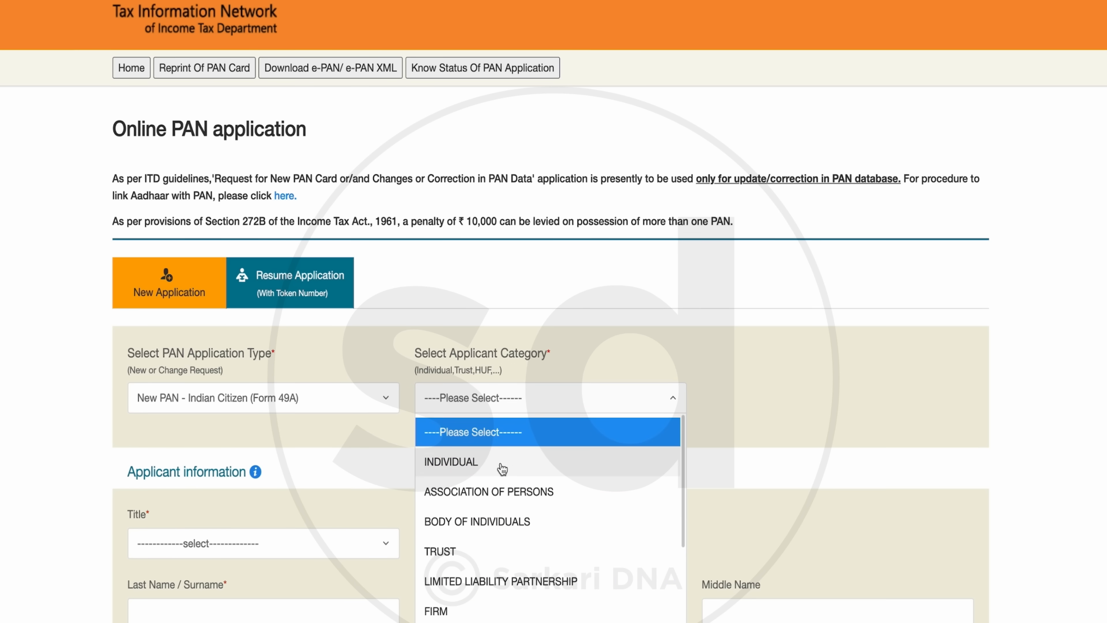
left_click(501, 463)
Step: Choose the title Shri and fill in the applicant's name as per Aadhaar
scroll(457, 432, "down", 5)
scroll(566, 344, "down", 3)
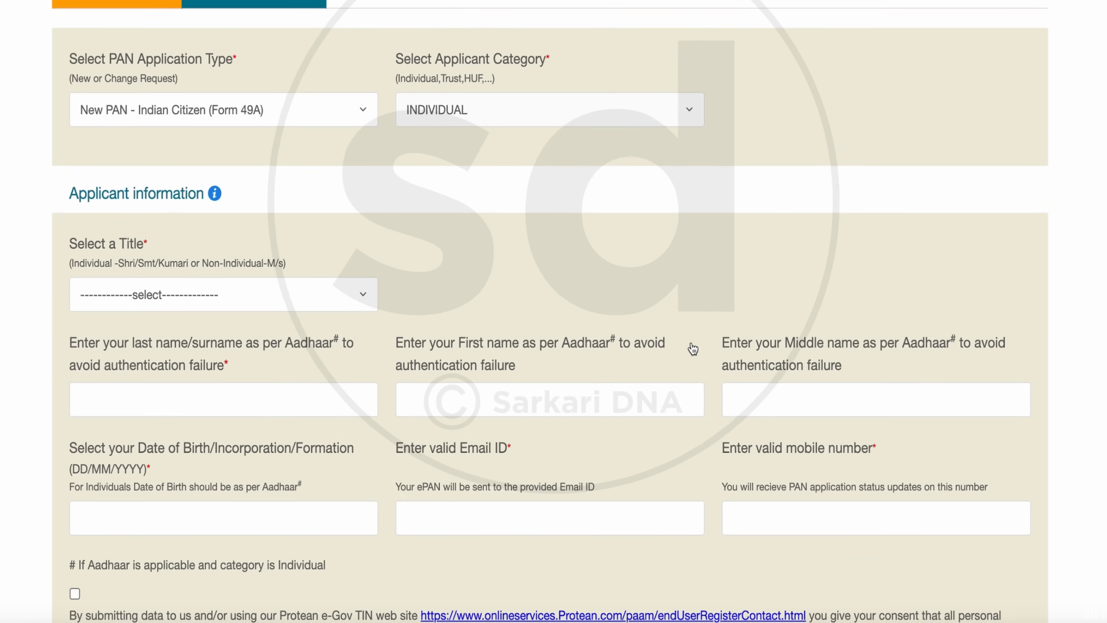
left_click(245, 245)
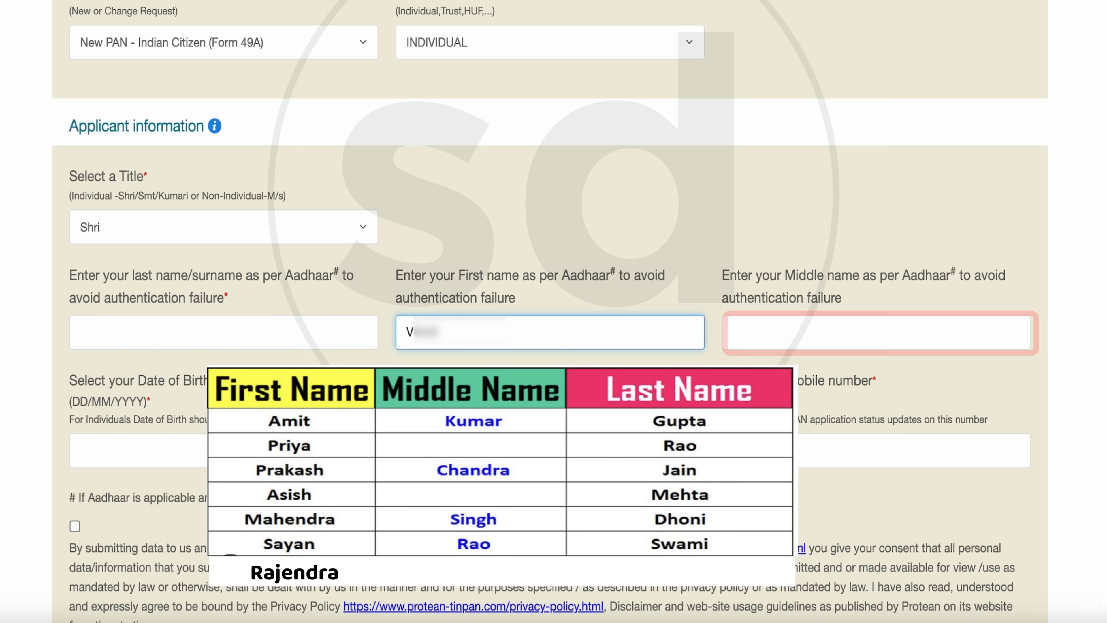
left_click(921, 319)
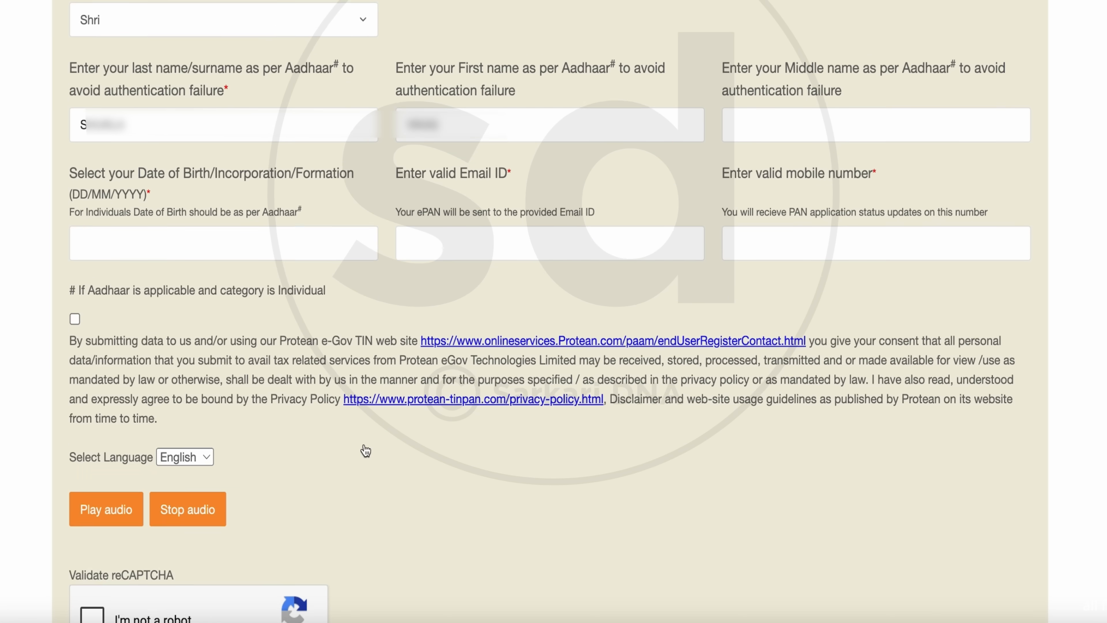
Step: Pick the applicant's date of birth in the calendar, choosing its year, month and day
left_click(284, 231)
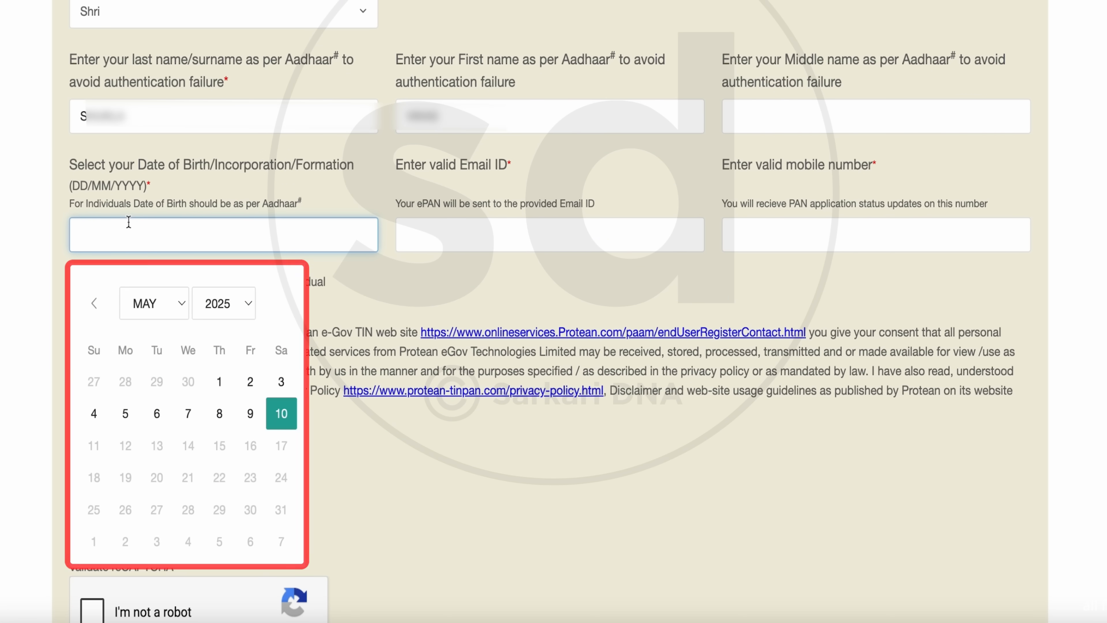
left_click(244, 317)
left_click(175, 313)
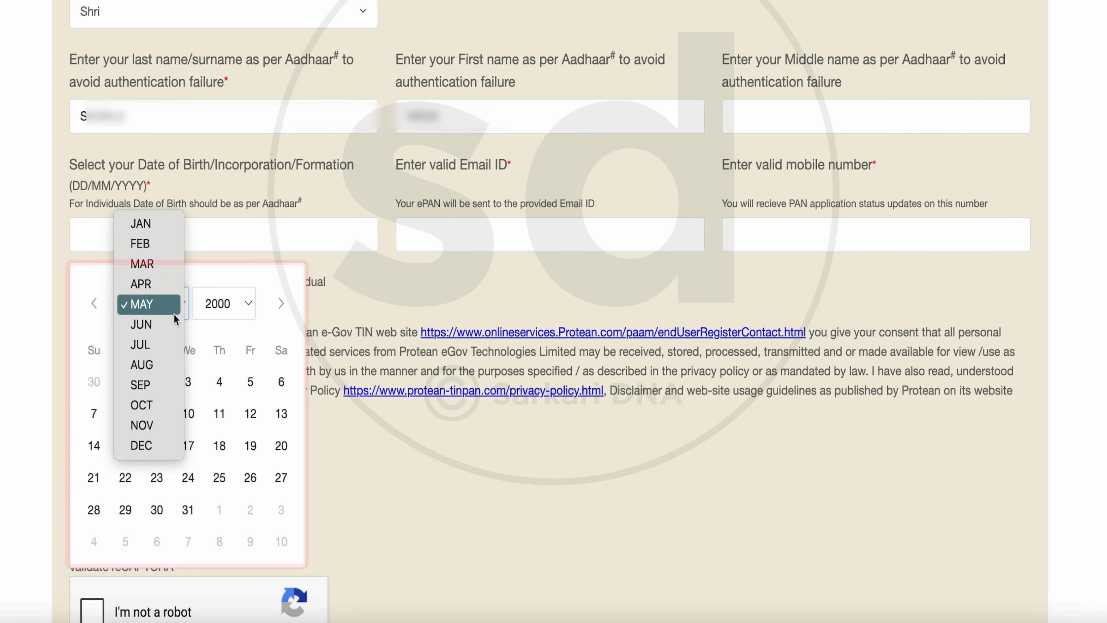
left_click(141, 223)
left_click(281, 381)
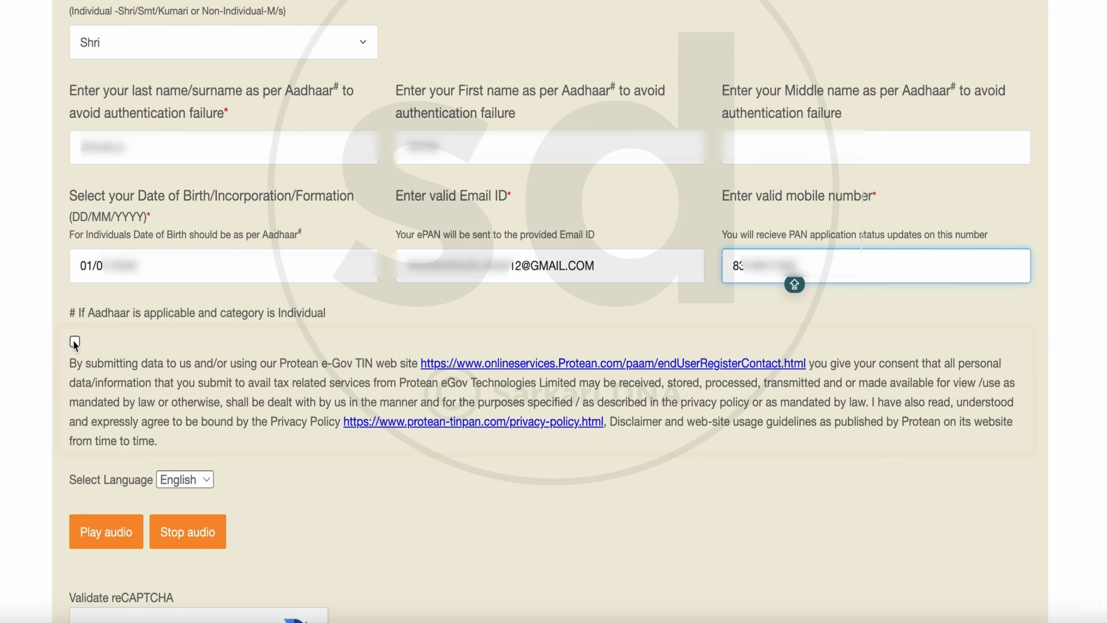
Step: Accept the data consent terms, complete the reCAPTCHA check and submit the applicant registration
left_click(75, 339)
scroll(456, 554, "down", 4)
left_click(89, 449)
left_click(142, 552)
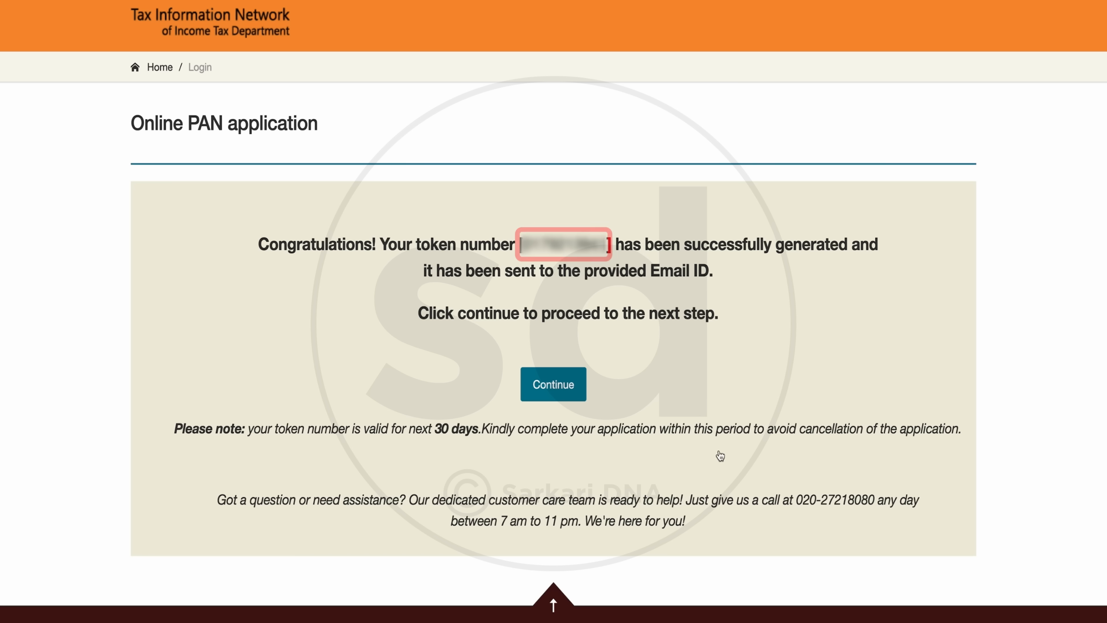
Step: Continue to the application form and choose PAN Application with supporting documents (Scan, Upload and eSign)
left_click(546, 387)
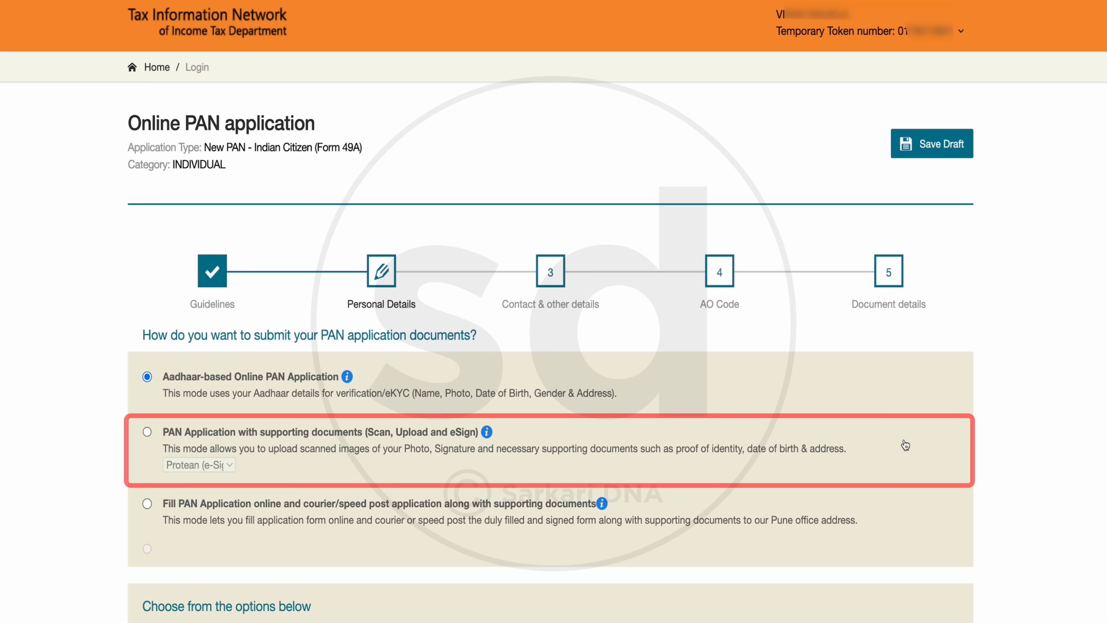
scroll(904, 441, "down", 5)
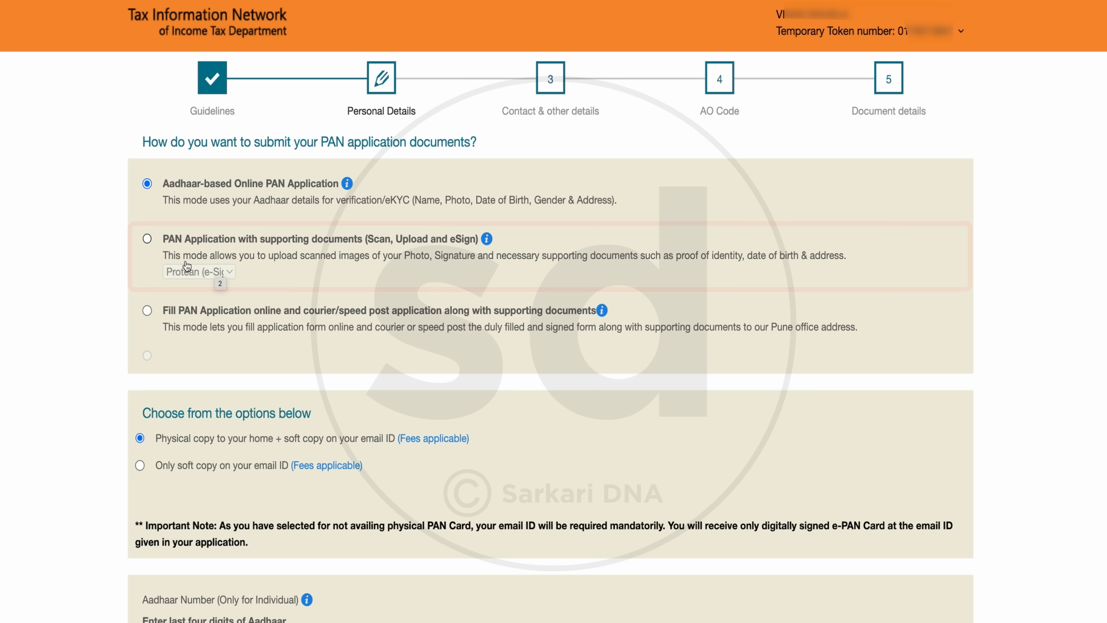
left_click(147, 238)
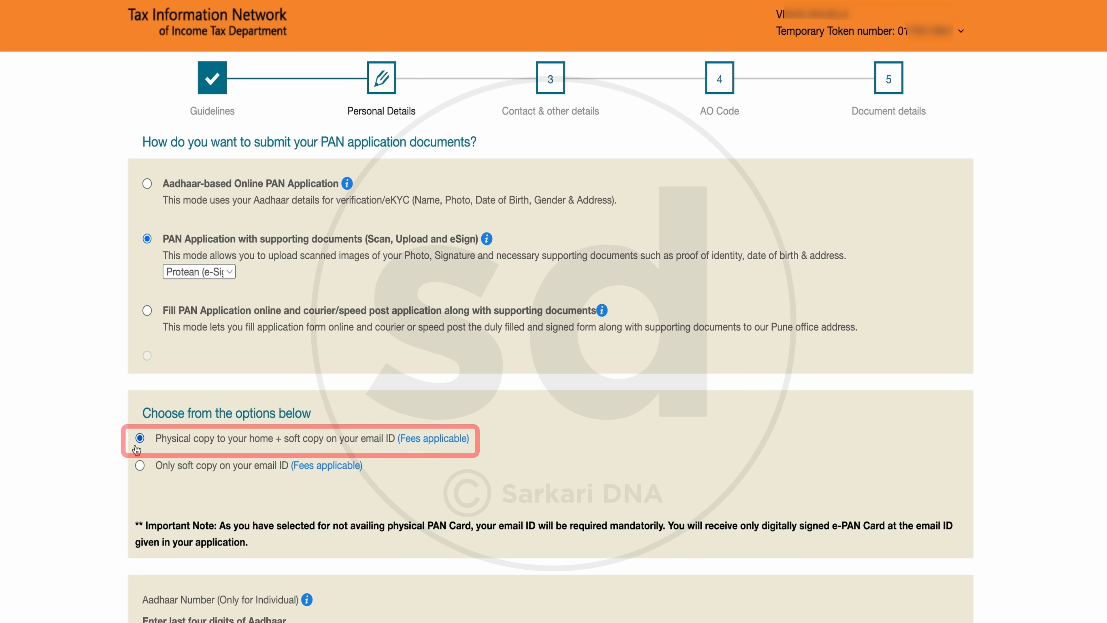
Step: Enter the last four digits of the applicant's Aadhaar number and the name as per Aadhaar
scroll(413, 371, "down", 10)
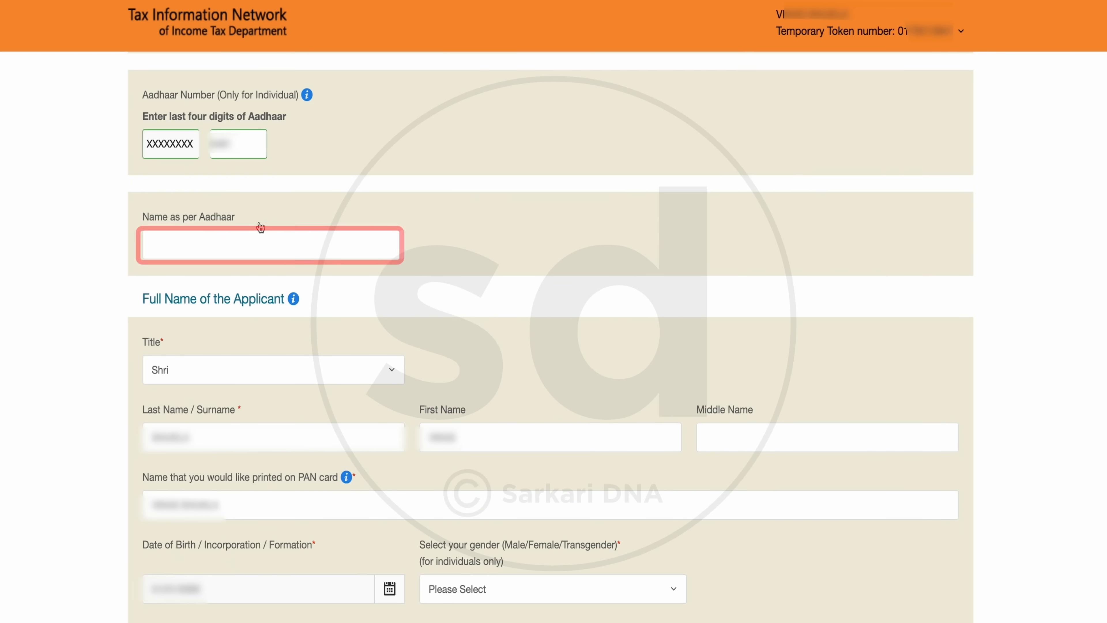
left_click(250, 240)
type("VI")
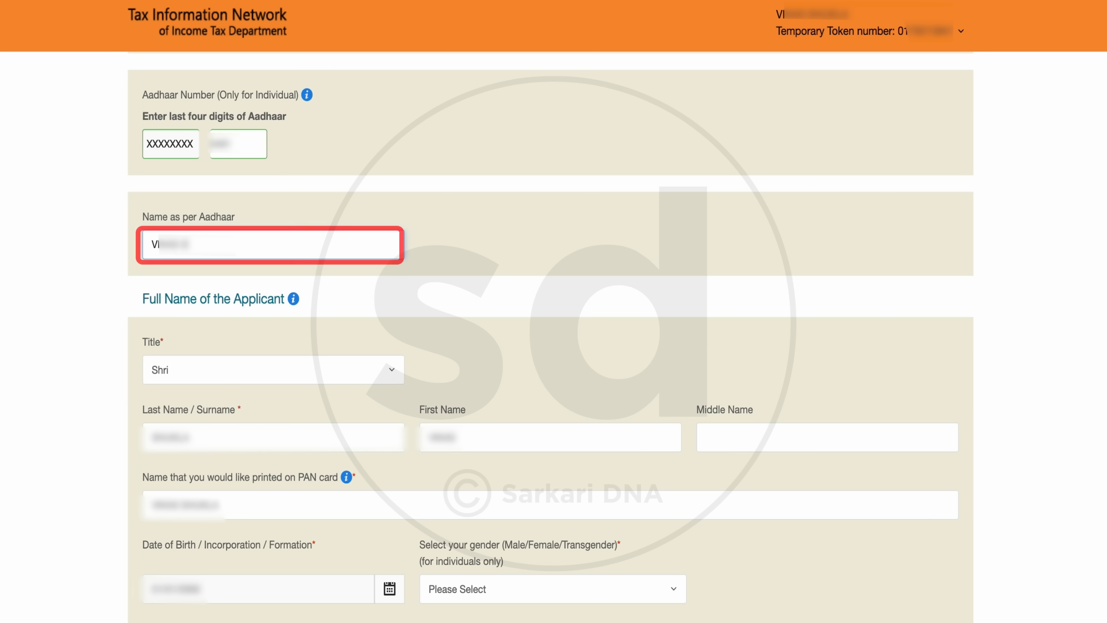
Step: Set the applicant's gender to Male in the personal details
scroll(564, 411, "down", 5)
left_click(542, 345)
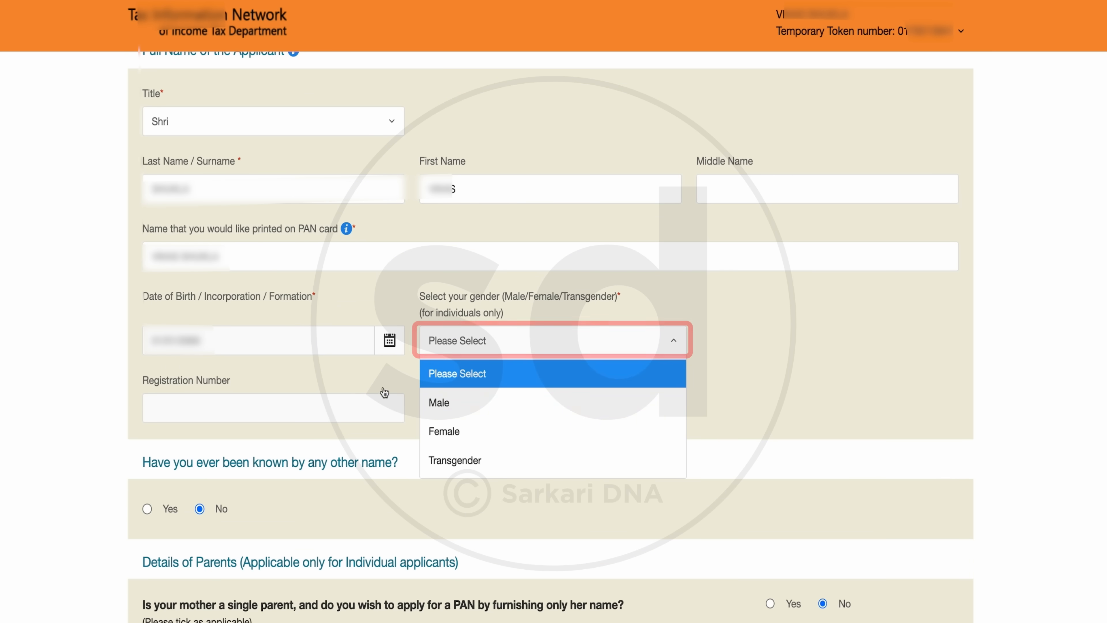
left_click(434, 402)
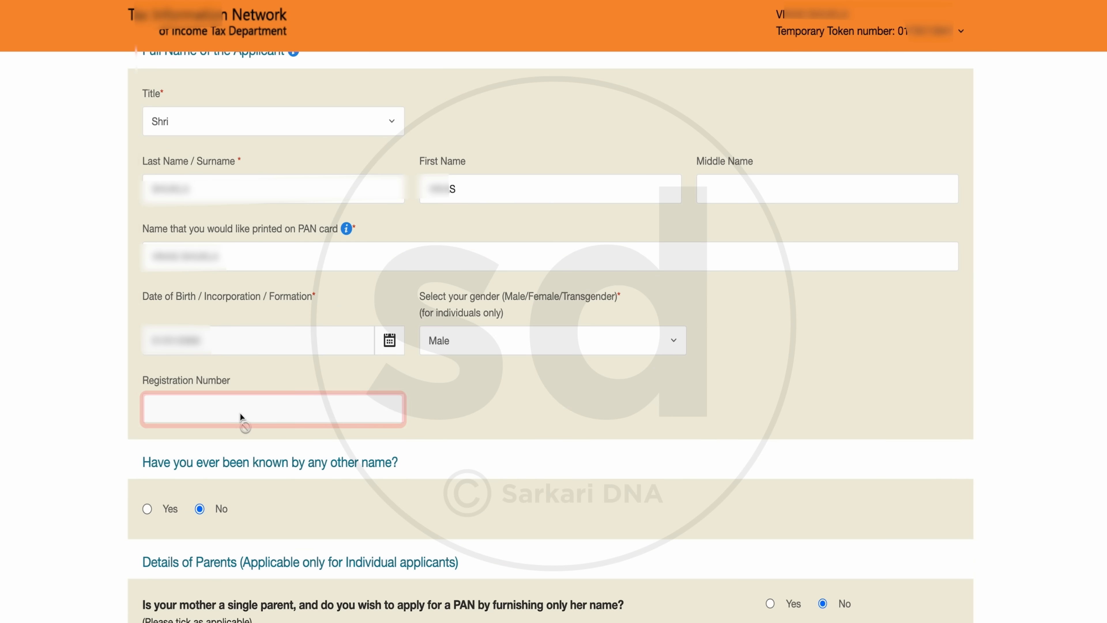
Step: Fill in the father's name in the details of parents
scroll(371, 489, "down", 3)
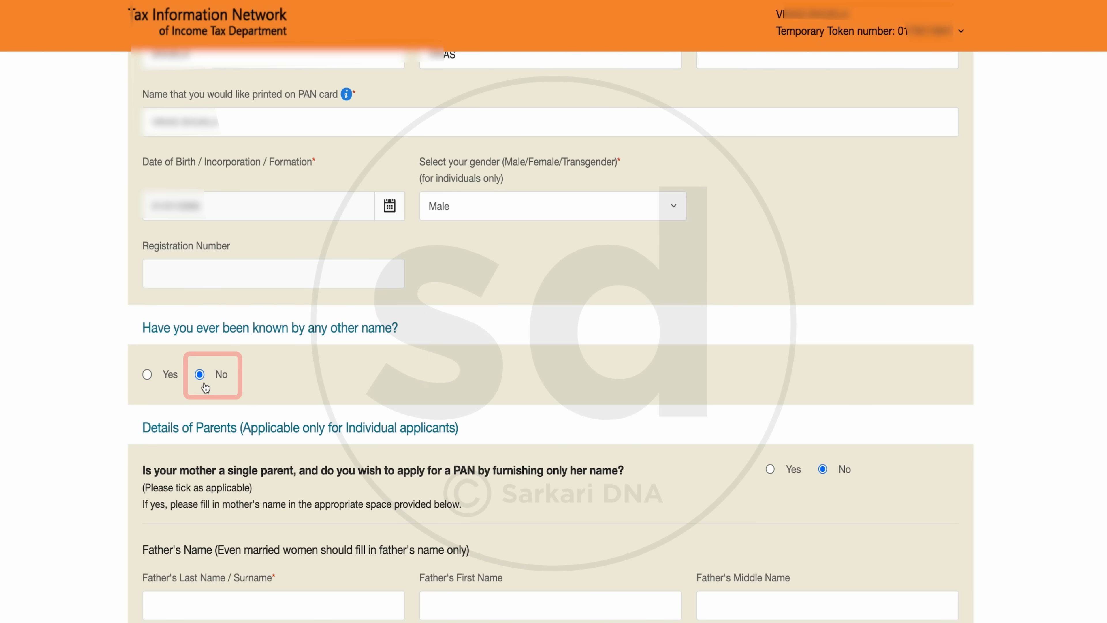
scroll(457, 441, "down", 5)
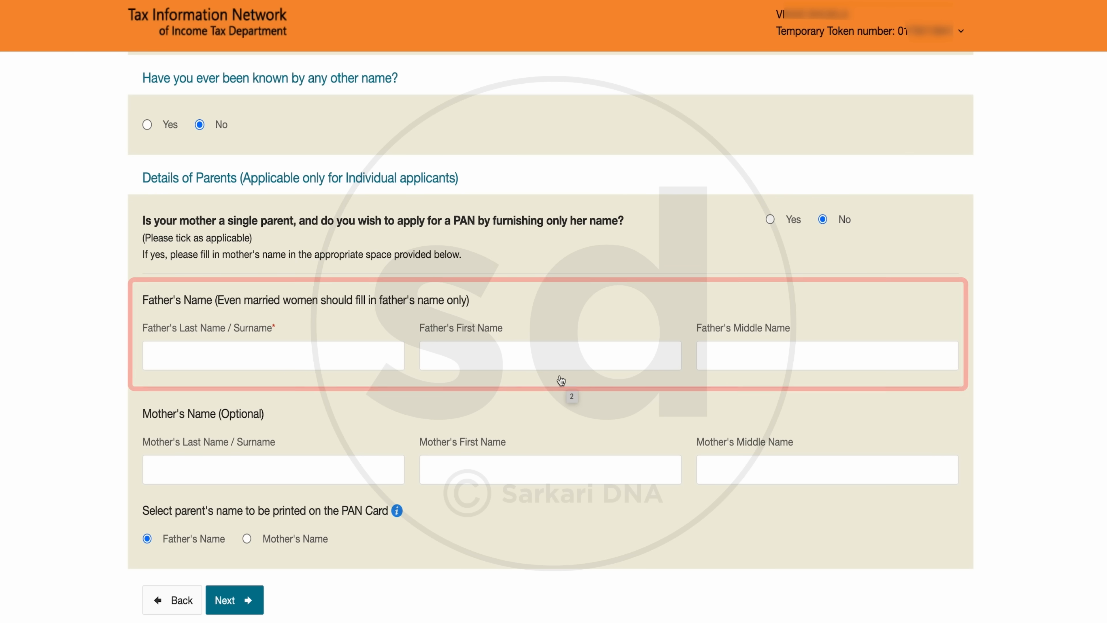
left_click(580, 364)
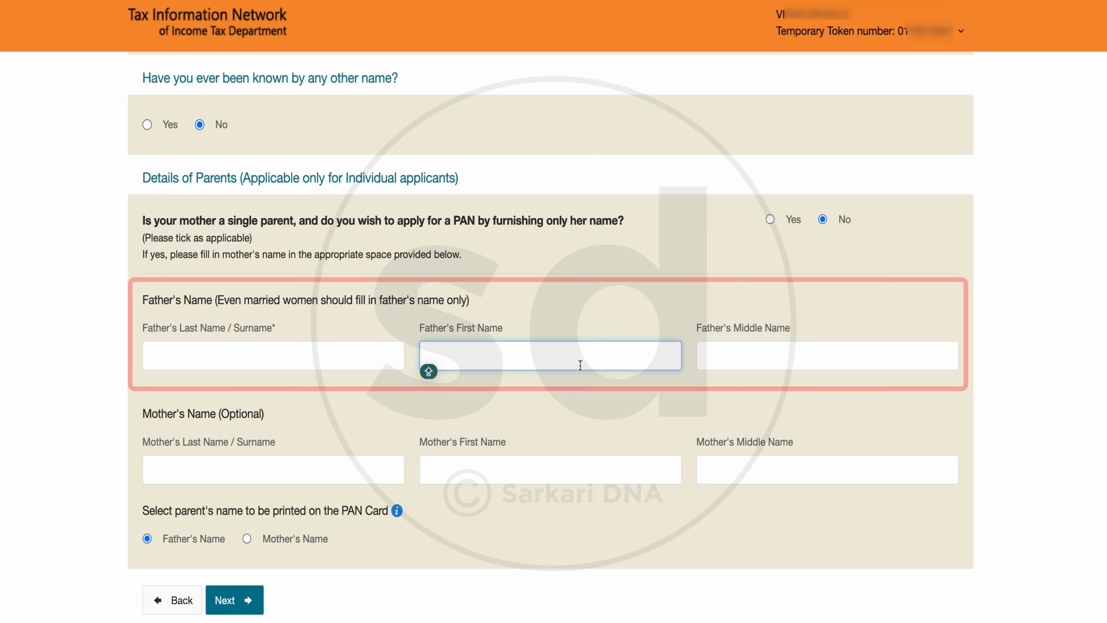
type("???")
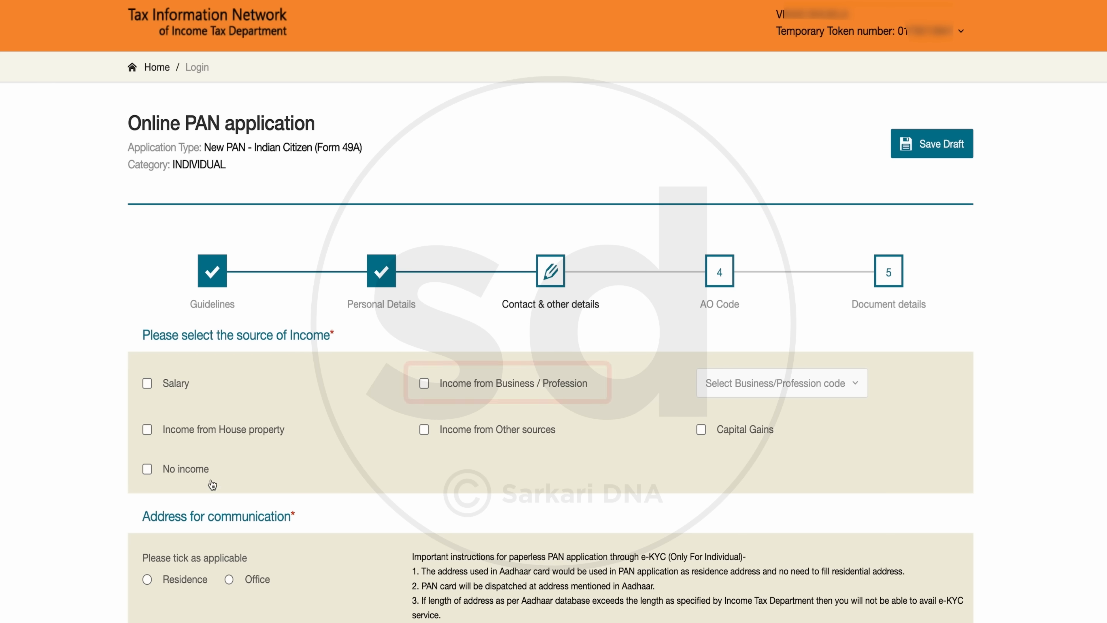
Step: Declare No income as the source of income and choose Residence as the address for communication
left_click(147, 469)
scroll(736, 494, "down", 2)
scroll(735, 493, "down", 3)
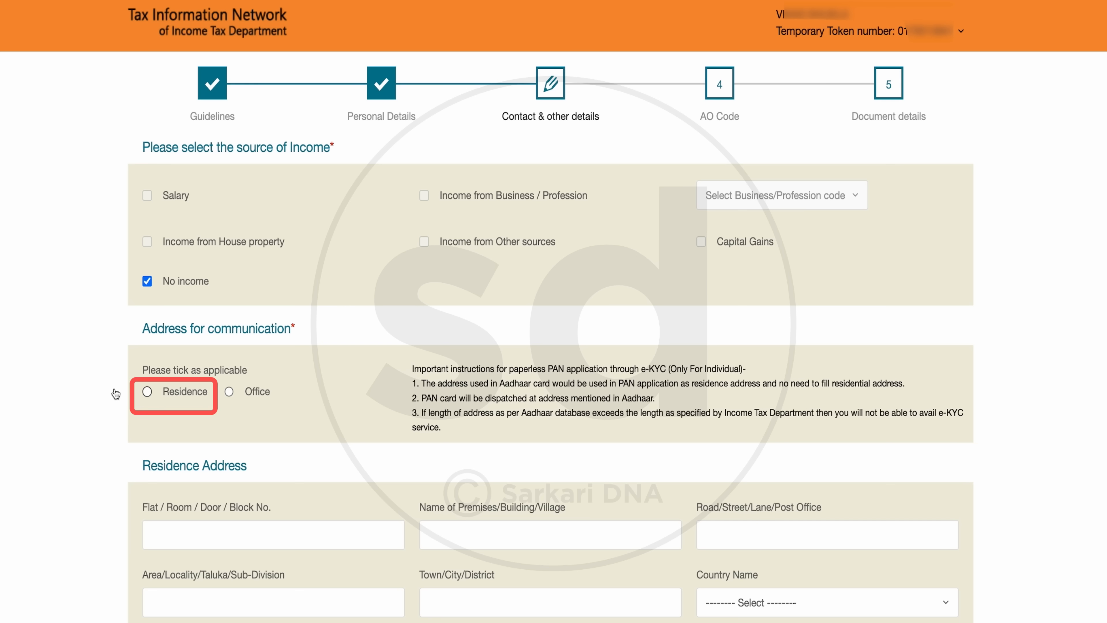
left_click(147, 392)
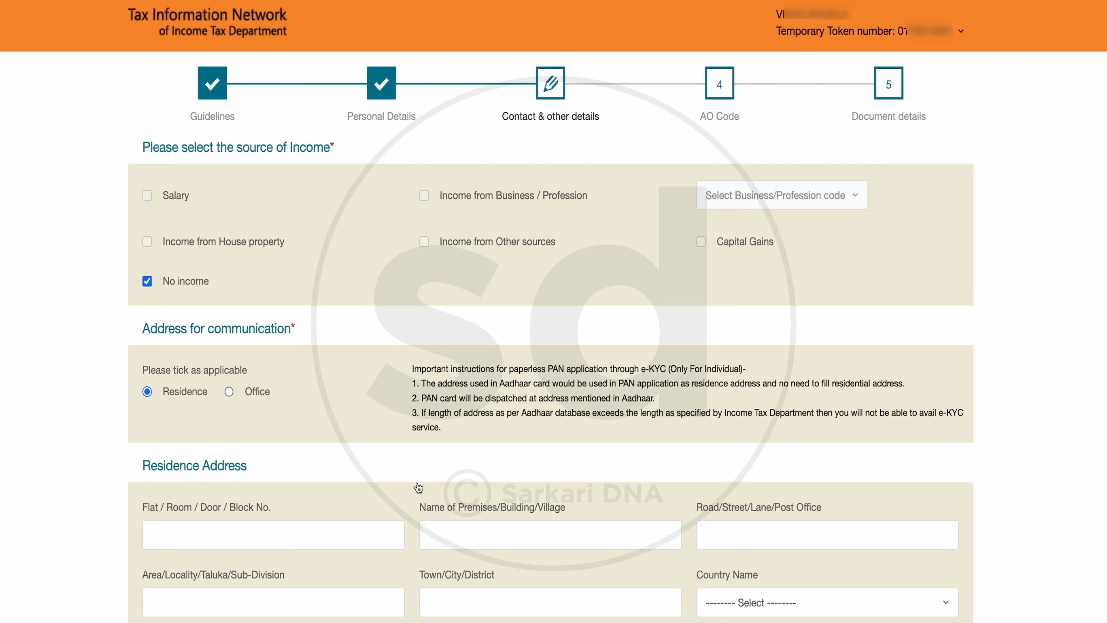
Step: Fill in the flat or block number and the premises or village name of the residence address
scroll(394, 467, "down", 3)
scroll(393, 467, "down", 5)
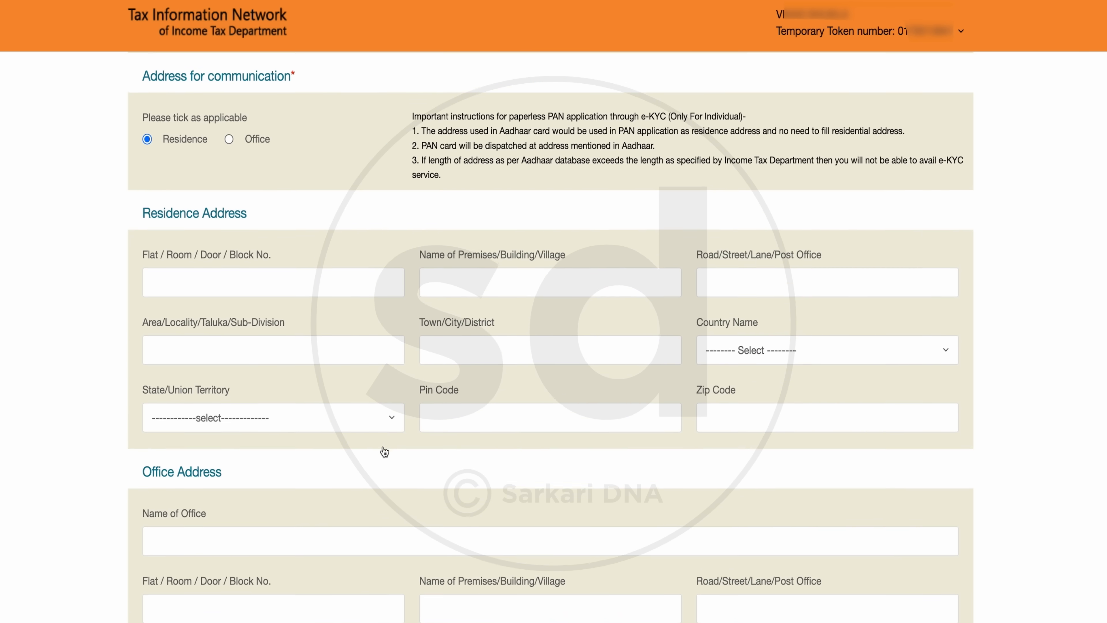
left_click(309, 284)
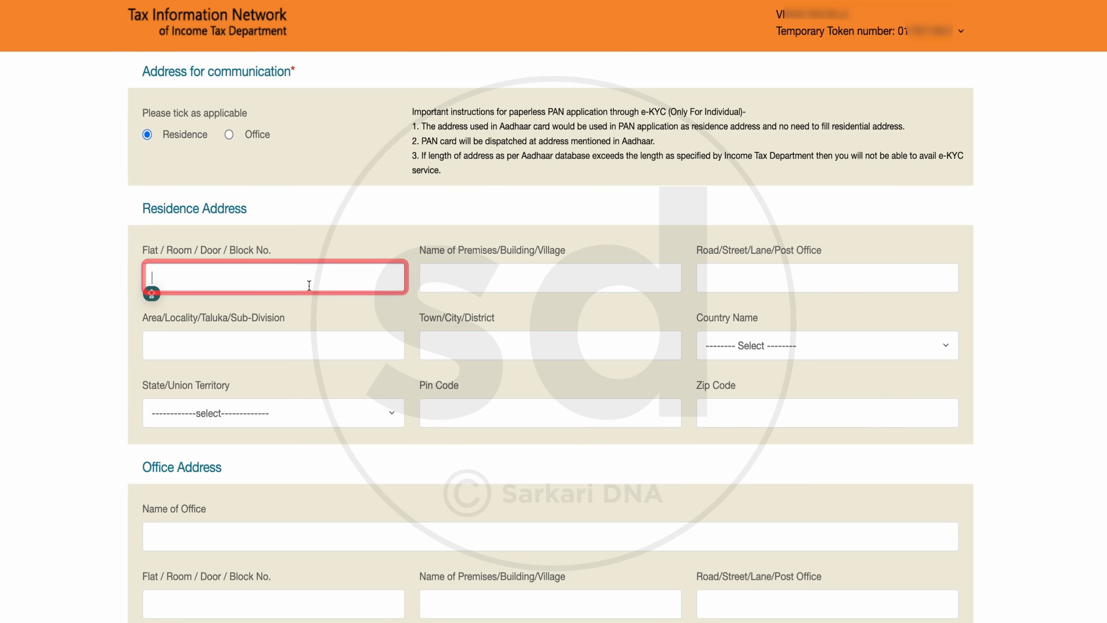
type("E...")
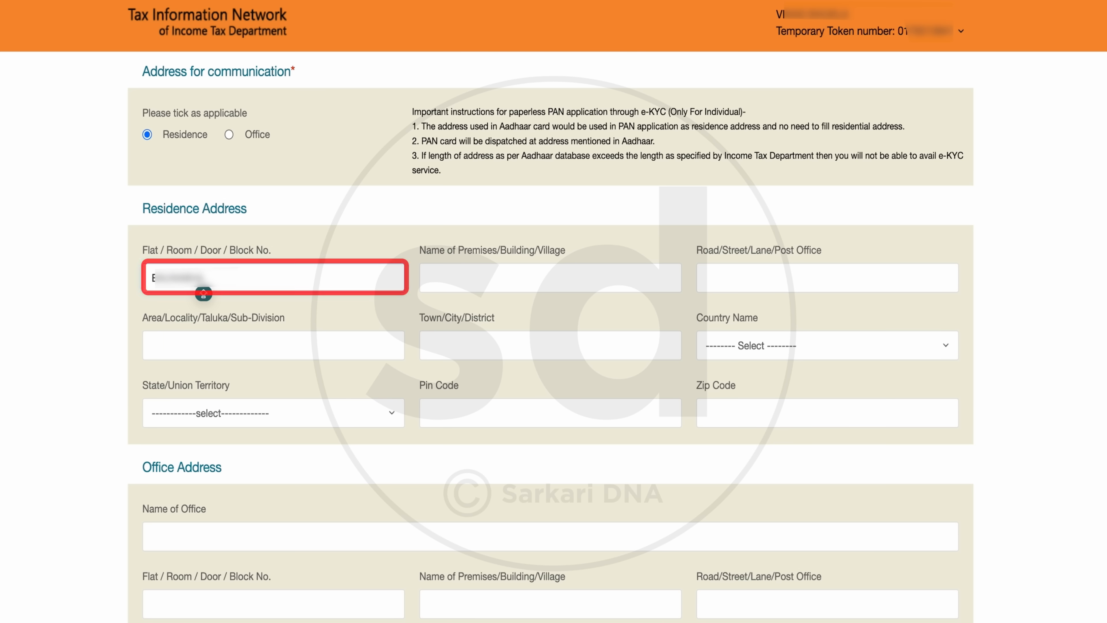
left_click(529, 284)
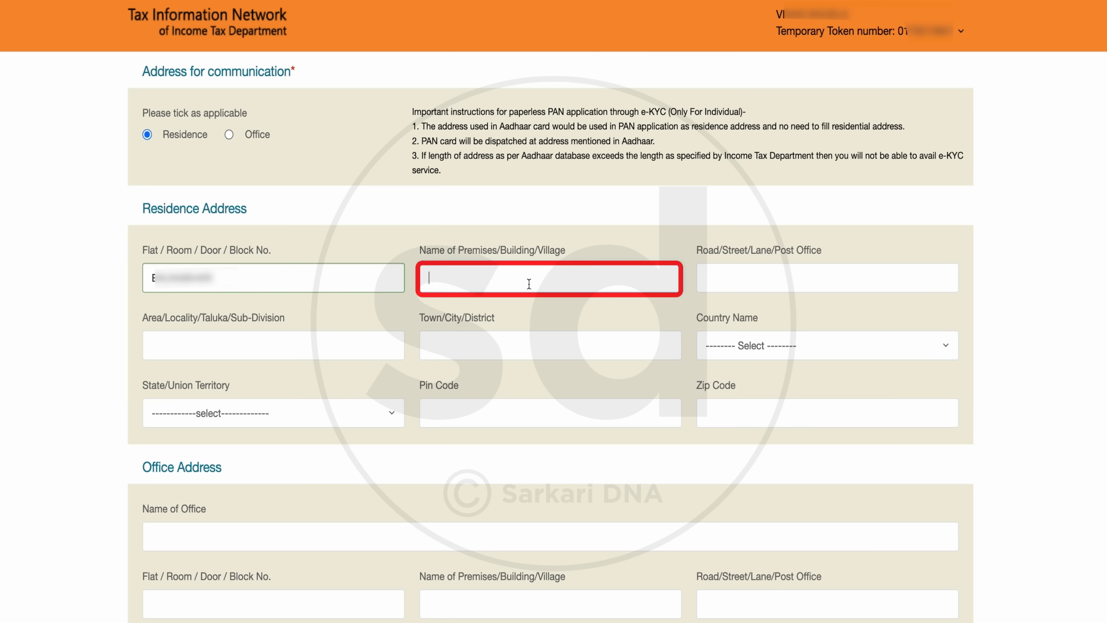
type("????")
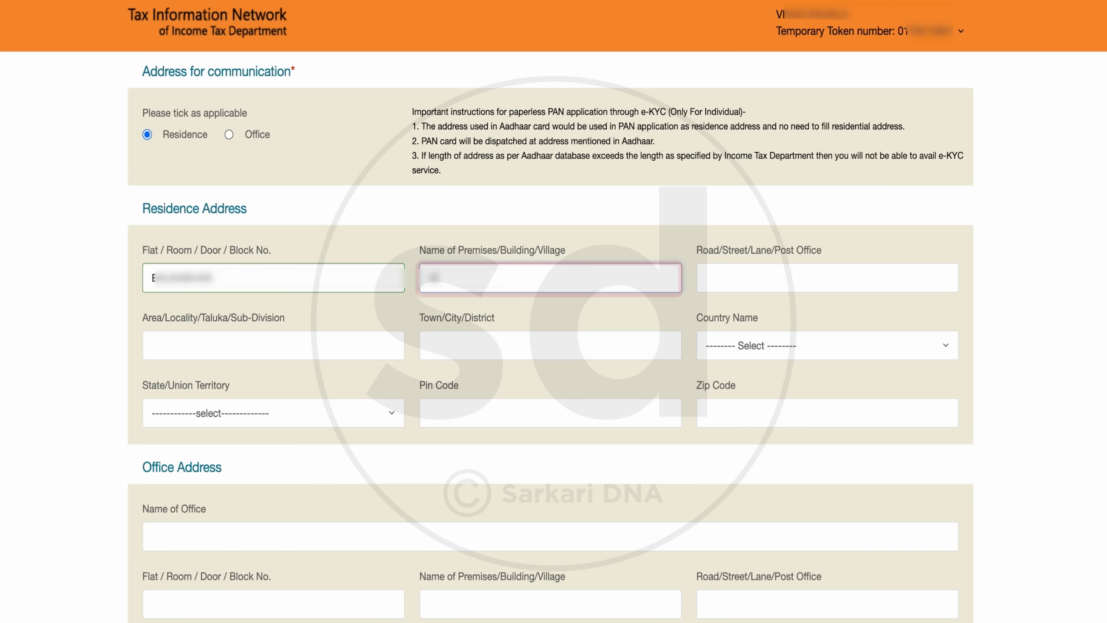
type("??")
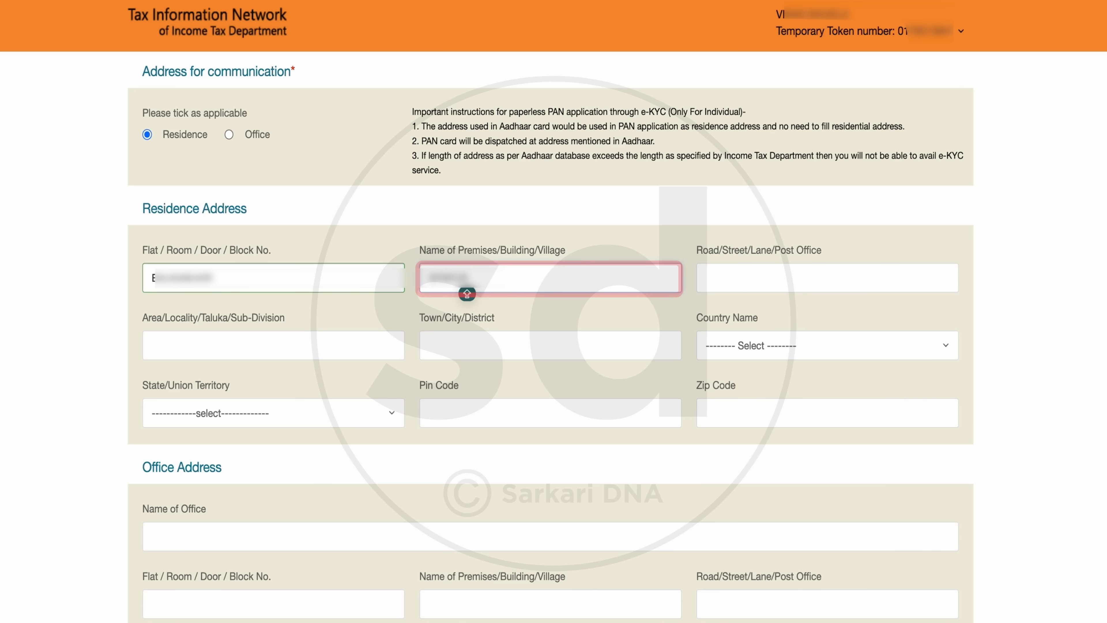
Step: Complete the residence address with the road, area, town and pin code, India as country and Uttar Pradesh as state
left_click(306, 345)
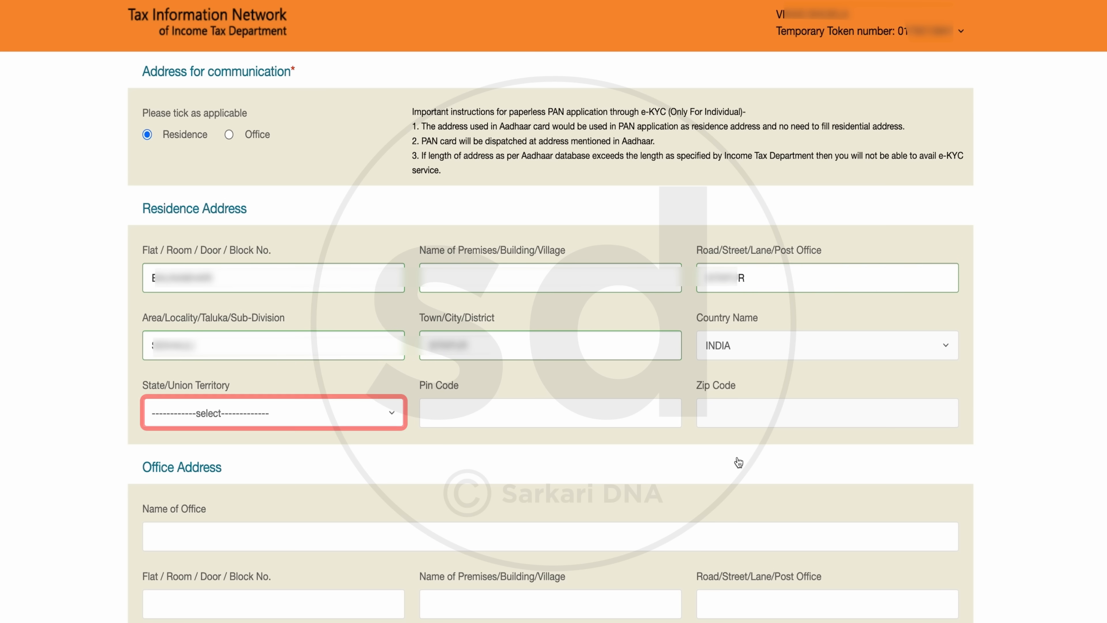
left_click(240, 416)
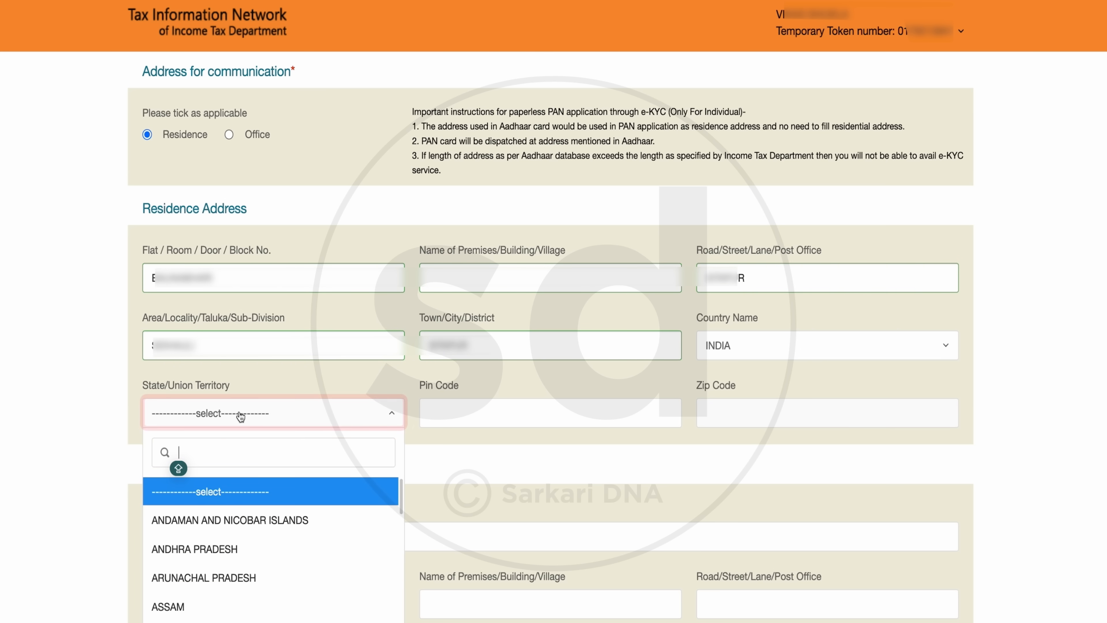
left_click(218, 504)
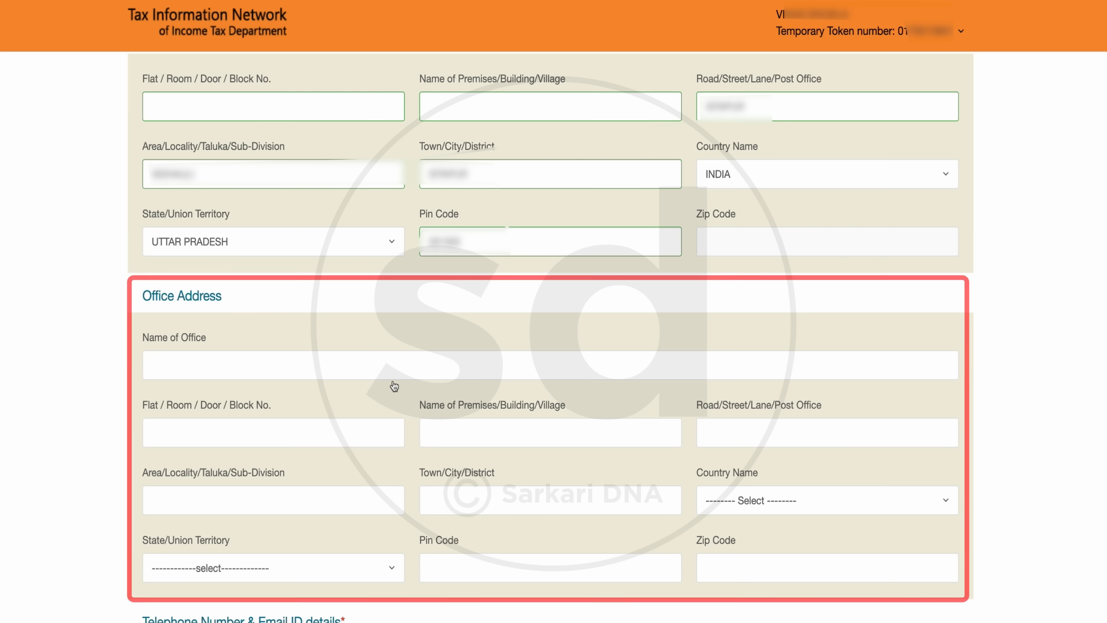
Step: Set the telephone country code to INDIA (91) and continue to the AO code section
scroll(394, 386, "down", 10)
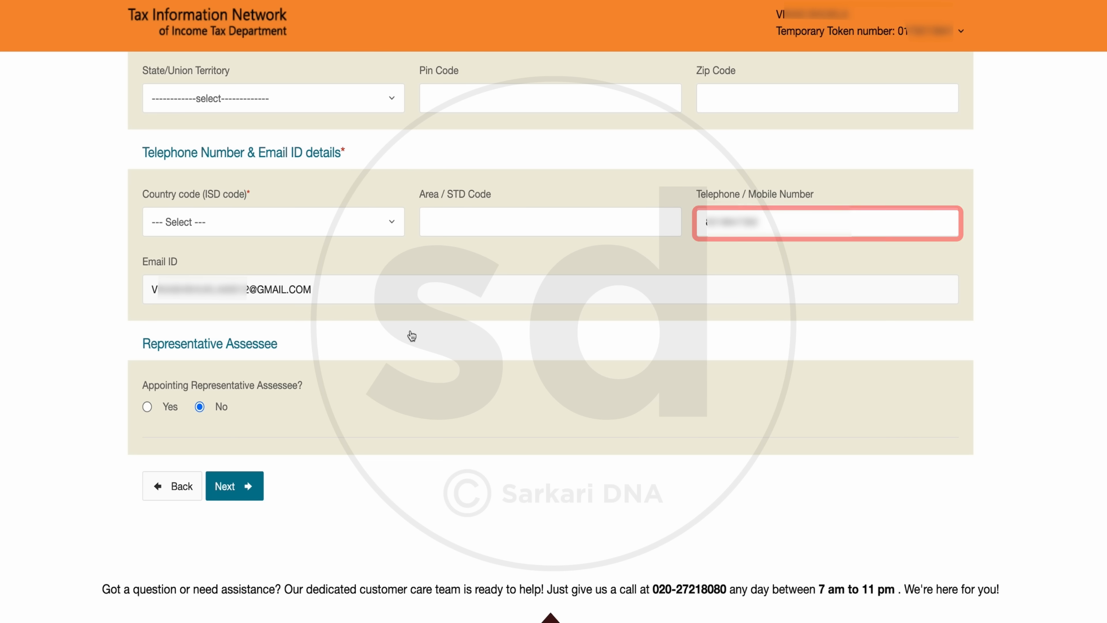
left_click(380, 235)
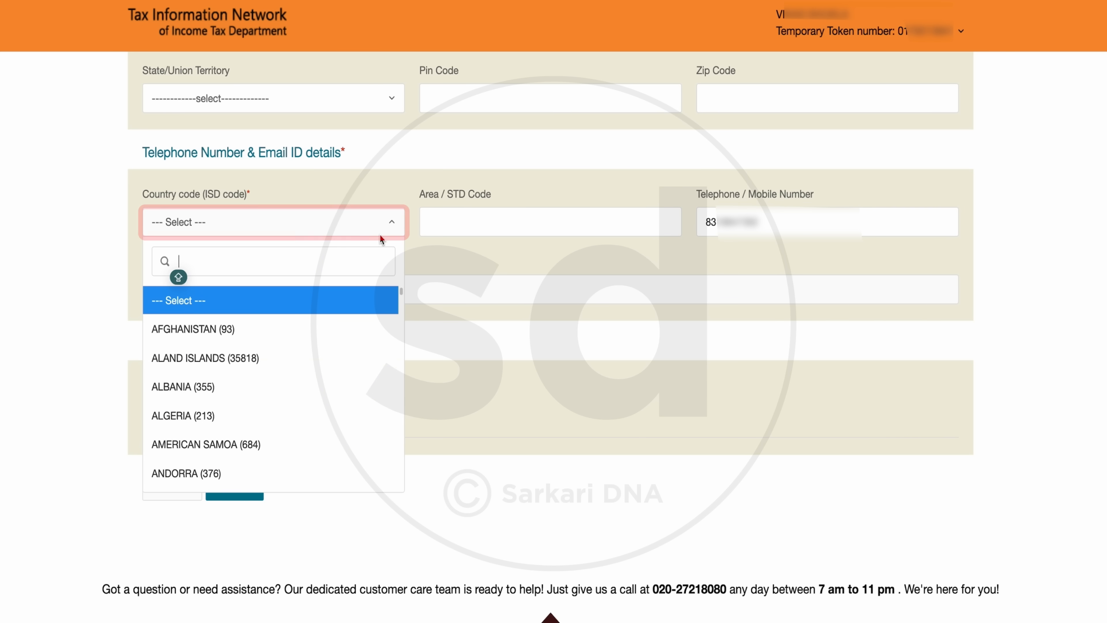
type("IND")
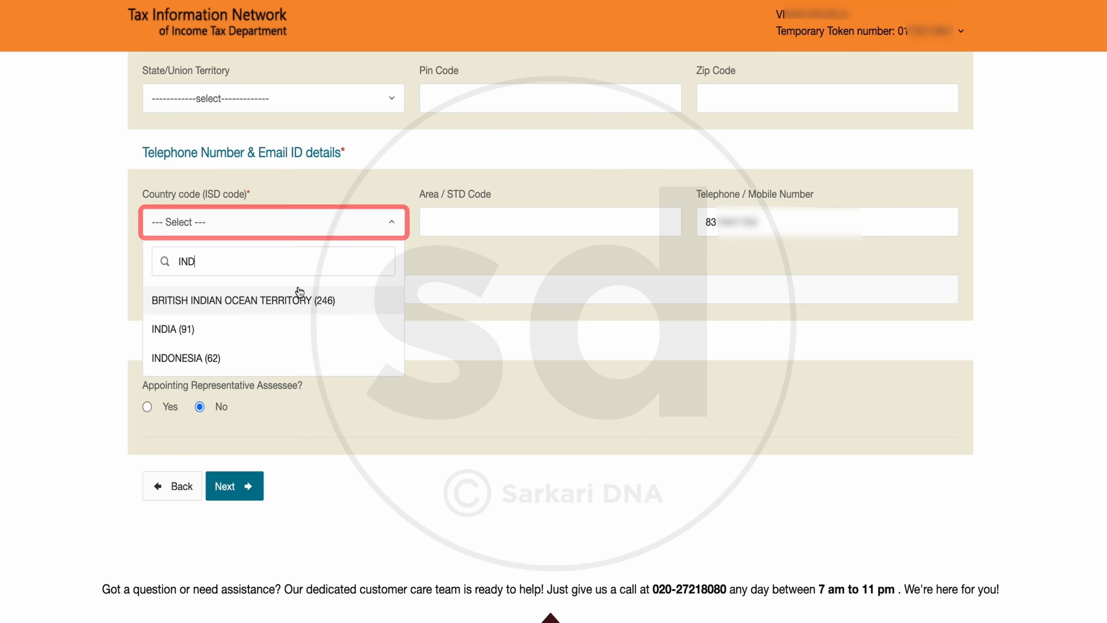
left_click(176, 333)
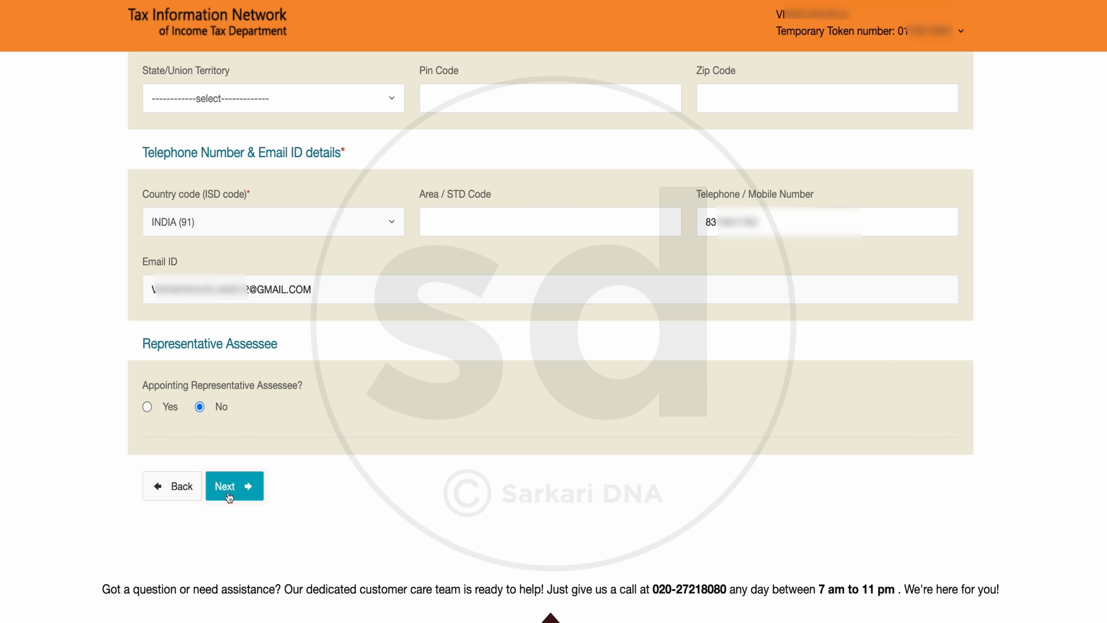
left_click(235, 486)
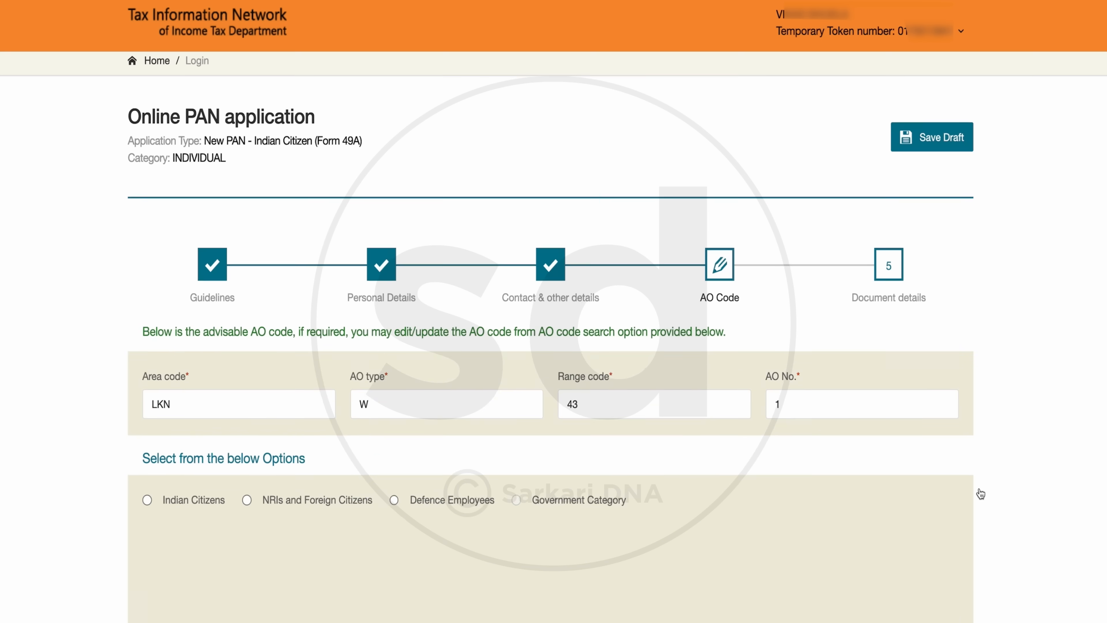
Step: Choose the Indian Citizens option for the AO code search and set the state to Uttar Pradesh
scroll(981, 492, "down", 4)
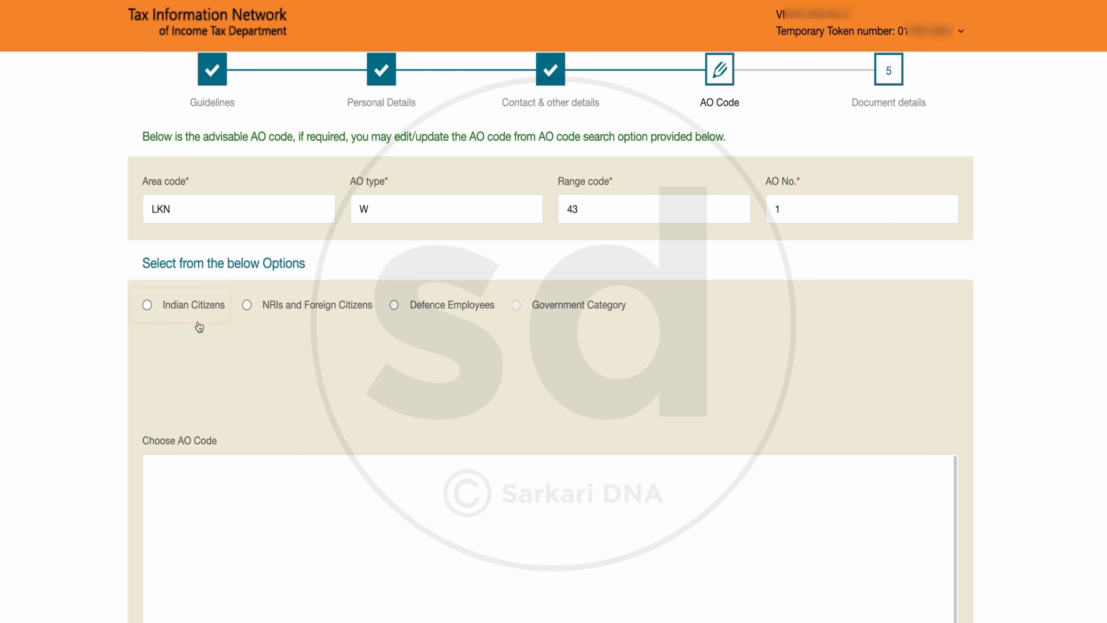
left_click(148, 305)
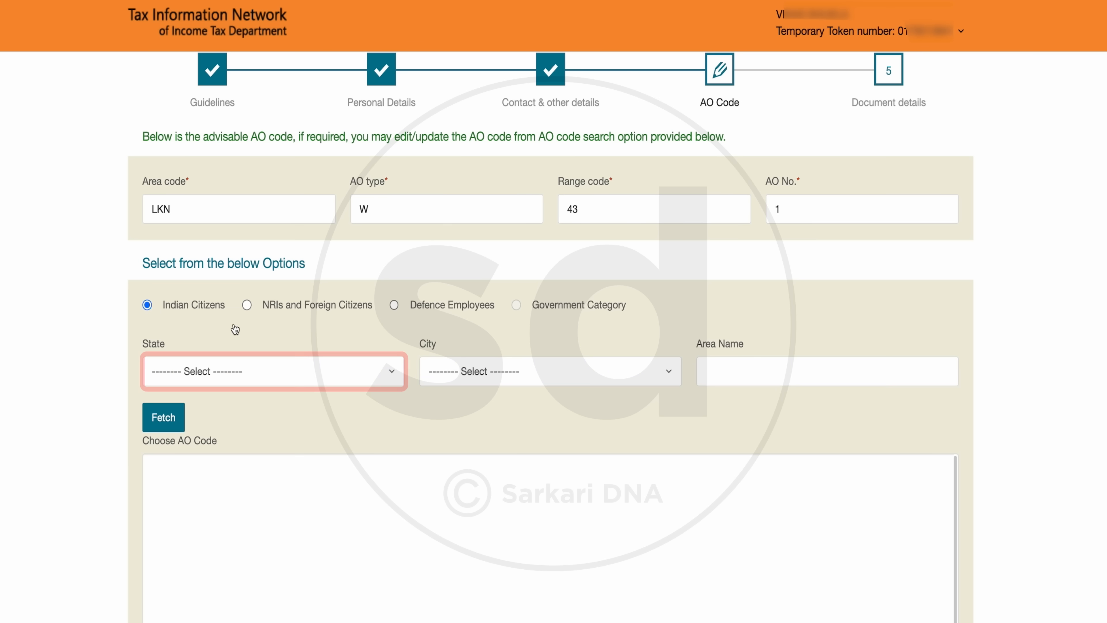
left_click(222, 368)
type("UTT")
left_click(217, 449)
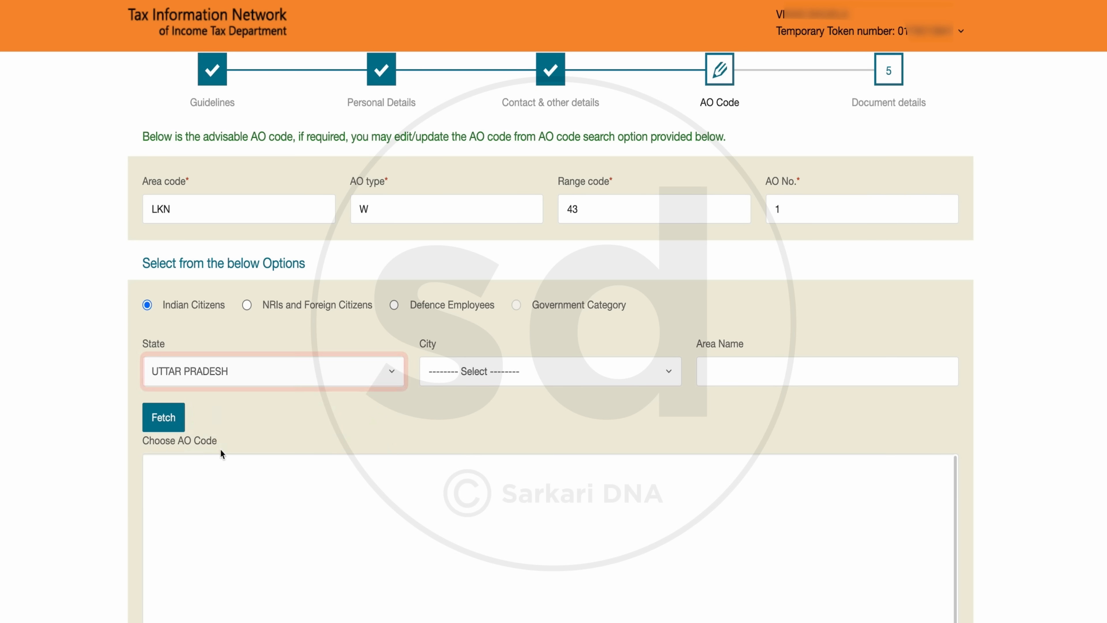
Step: Fetch the AO codes for the city Lucknow, choose LKN W 91 91 and continue to the document details
left_click(582, 372)
type("SIT")
left_click(788, 463)
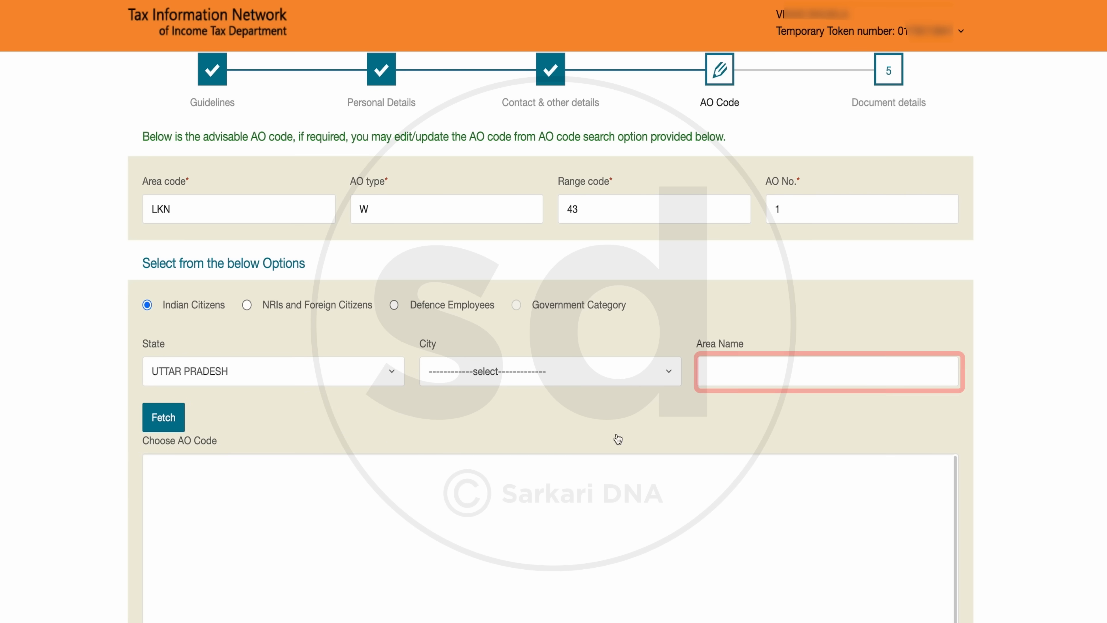
left_click(164, 417)
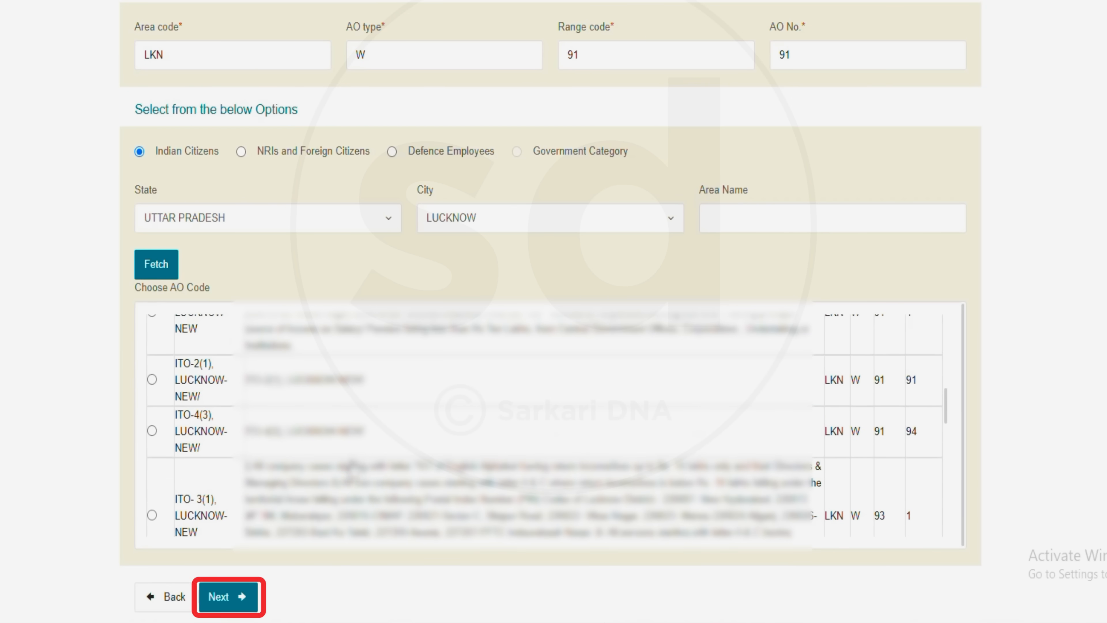
scroll(353, 471, "down", 3)
left_click(239, 610)
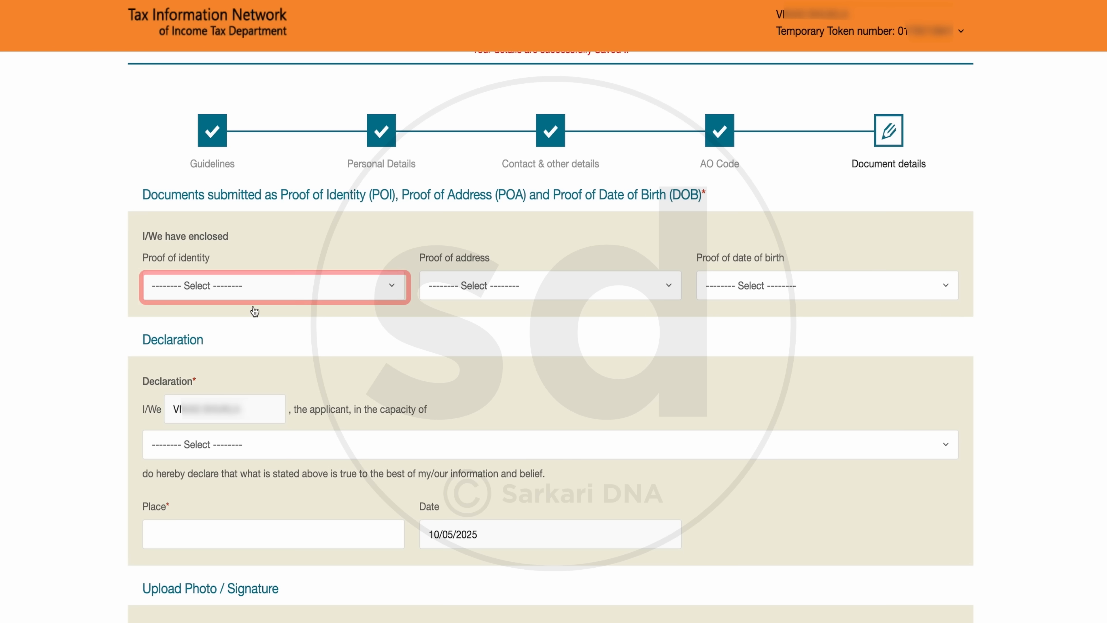
Step: Select the AADHAAR Card issued by the Unique Identification Authority of India as proof of identity and proof of address
left_click(255, 293)
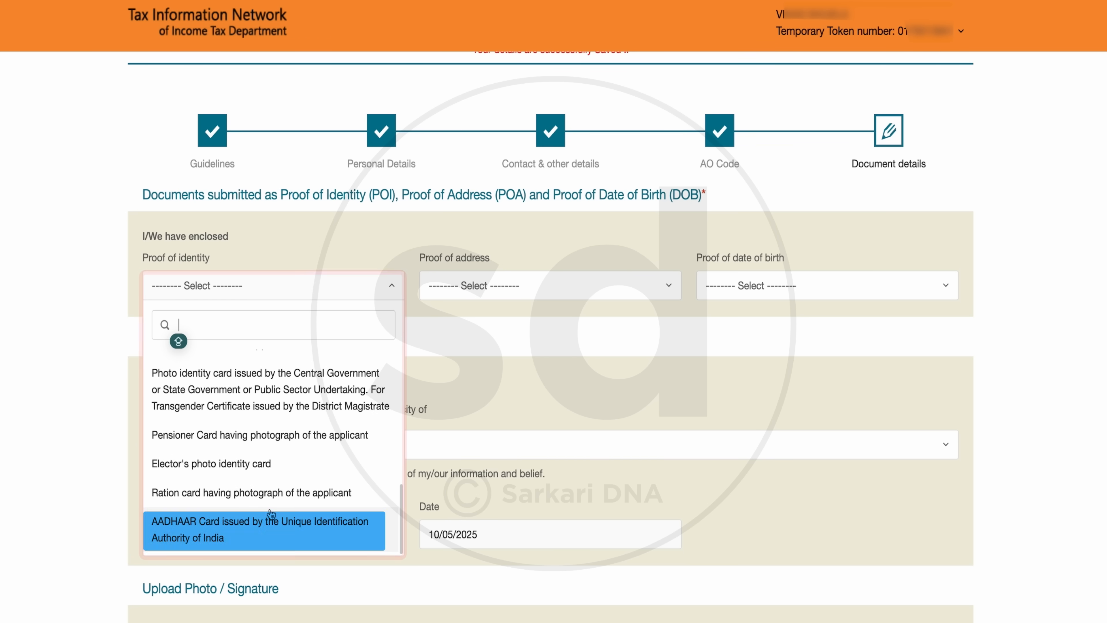
left_click(289, 534)
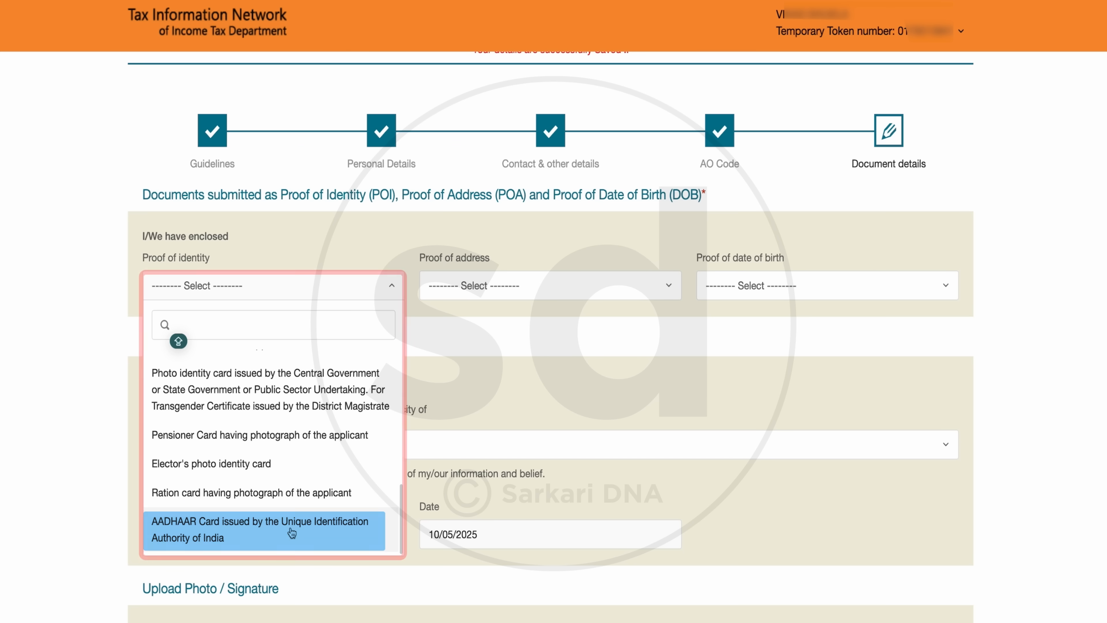
left_click(505, 288)
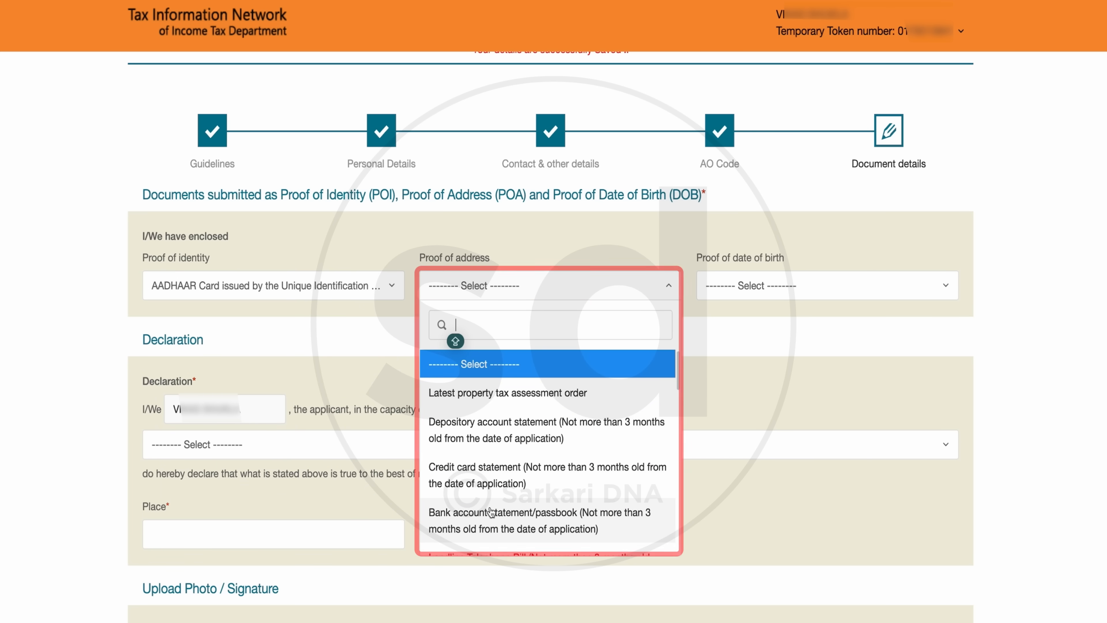
left_click_drag(680, 382, 676, 410)
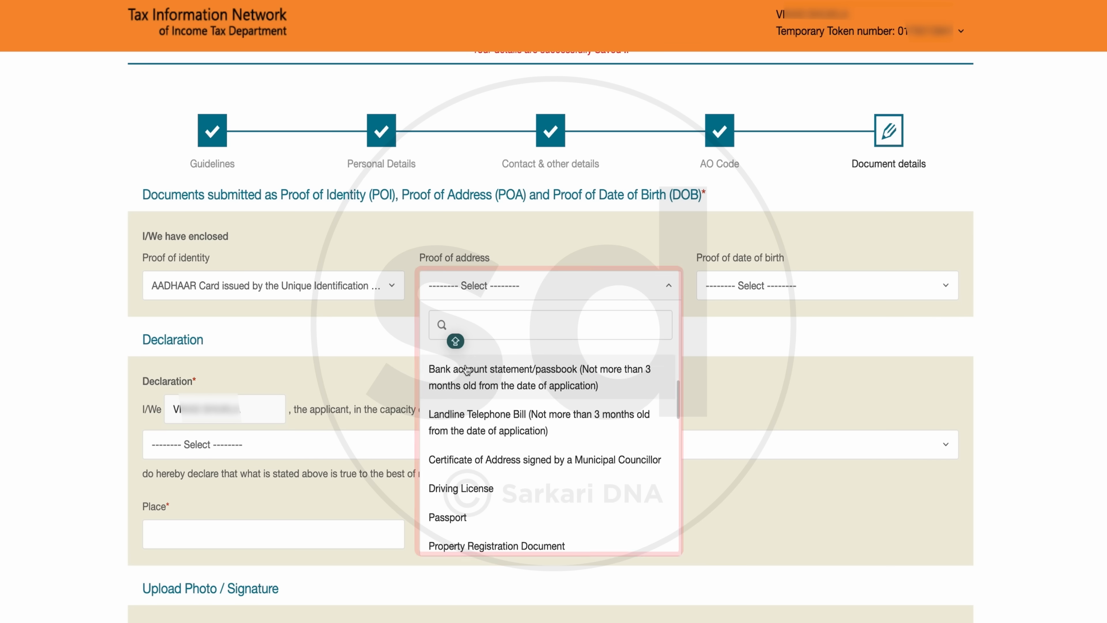
scroll(482, 399, "down", 6)
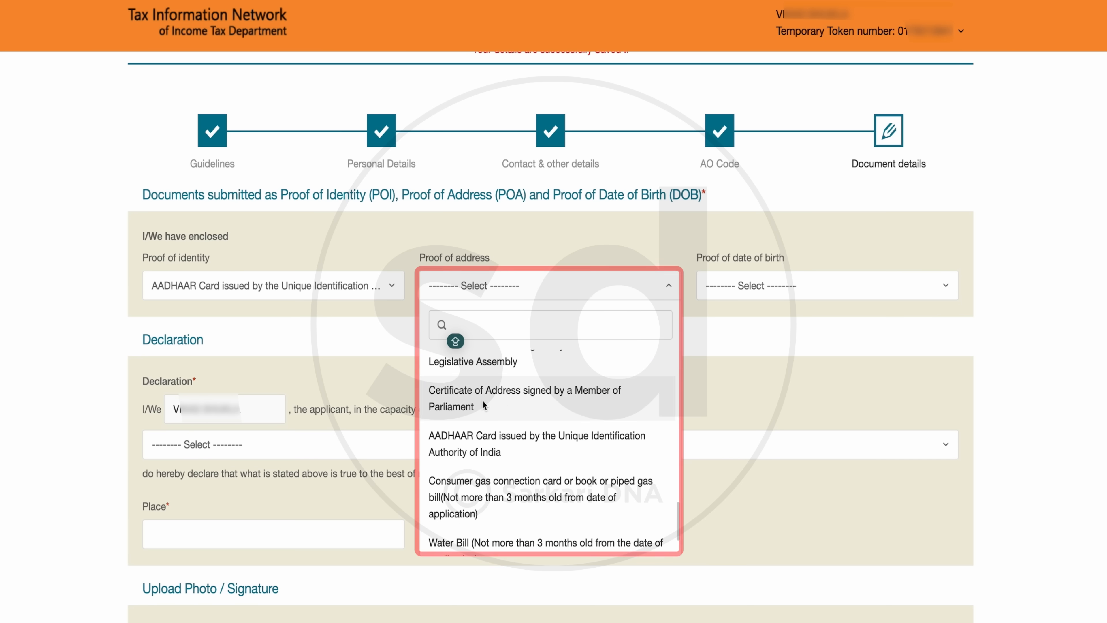
left_click(520, 455)
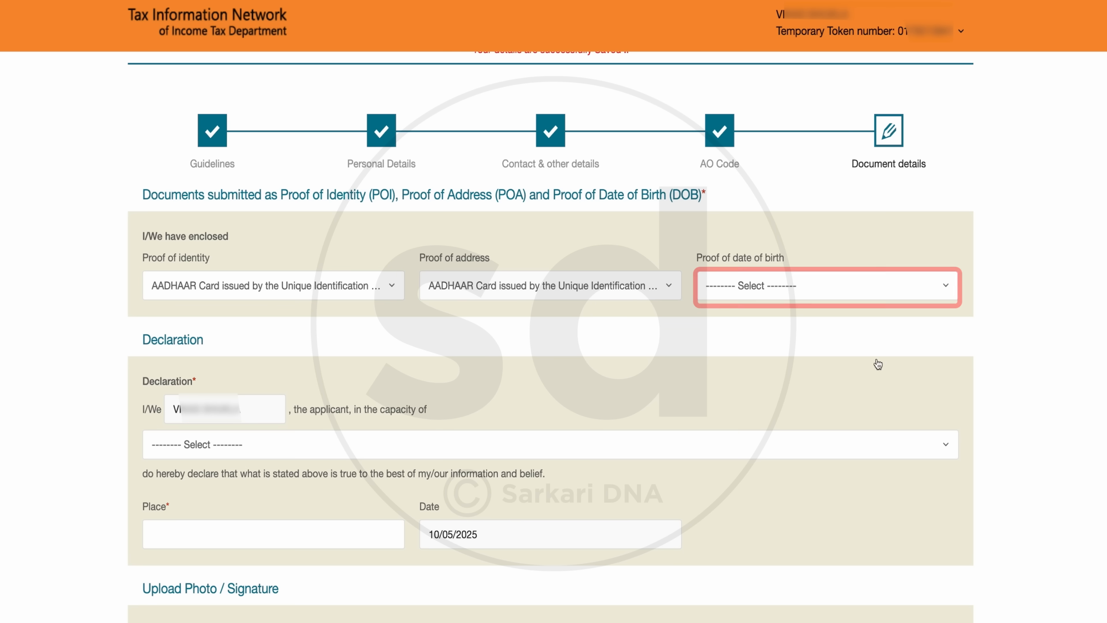
Step: Select the AADHAAR Card as the proof of date of birth
left_click(807, 289)
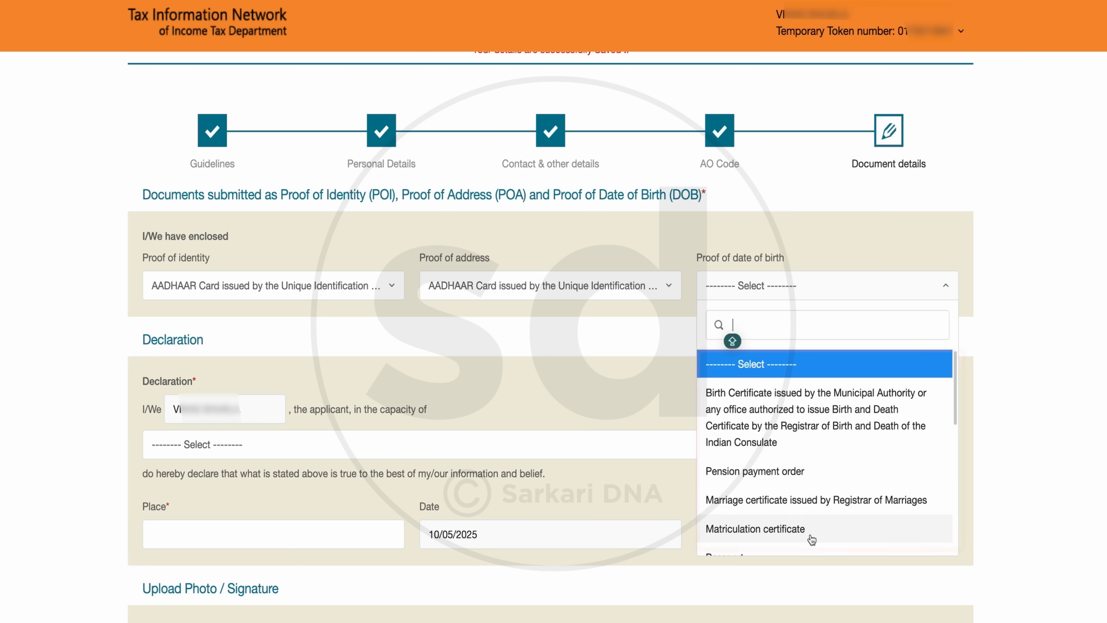
scroll(885, 457, "down", 5)
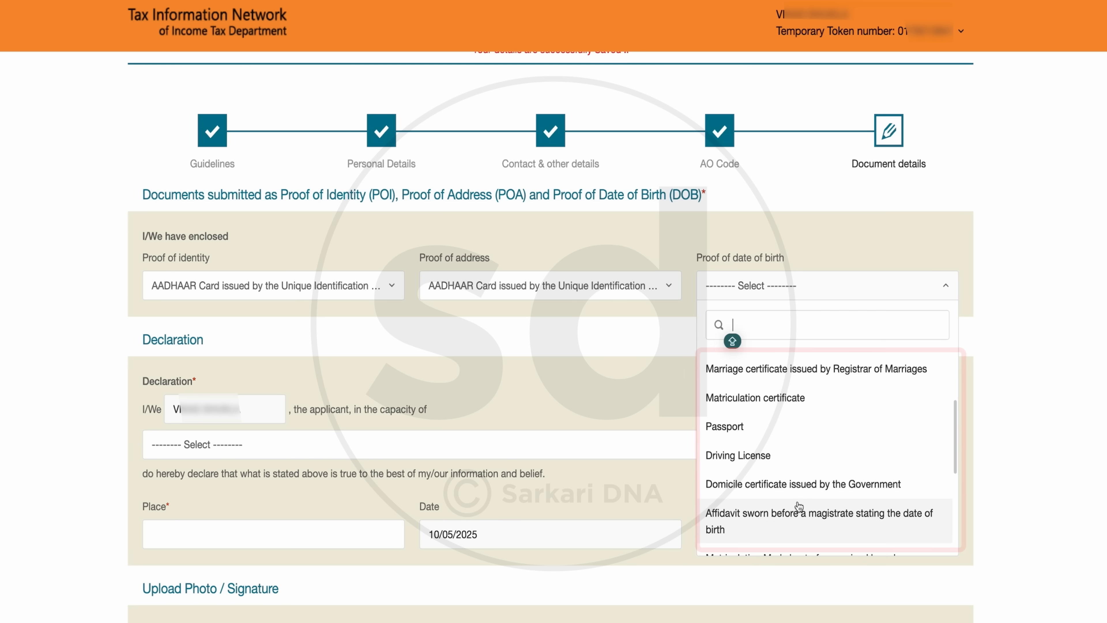
scroll(798, 493, "down", 5)
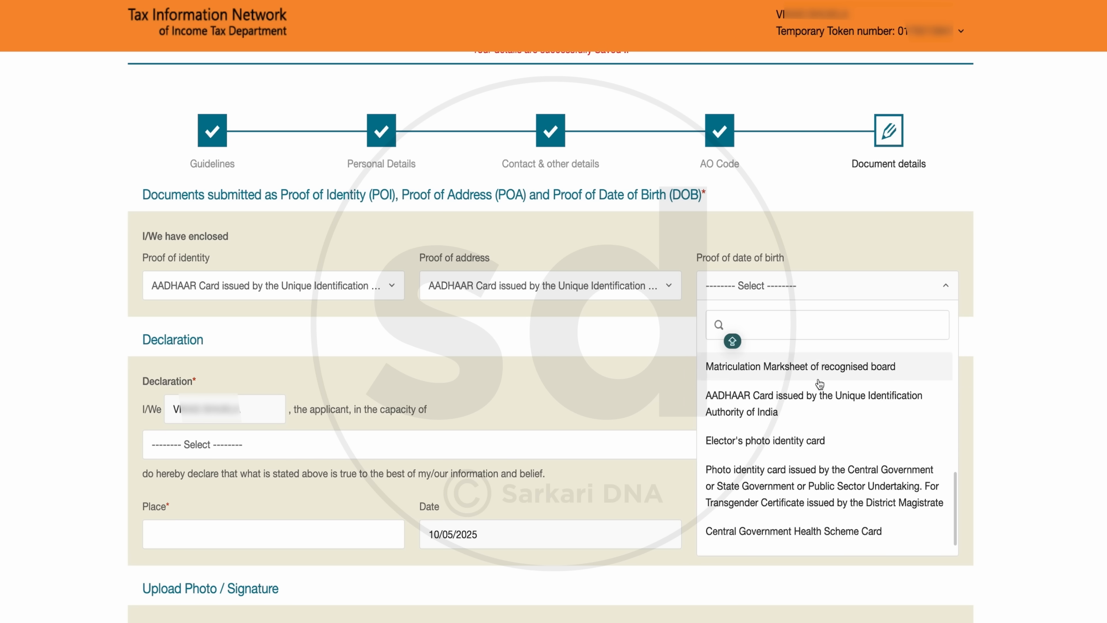
left_click(793, 397)
Step: Complete the declaration with the capacity Himself/Herself and the applicant's place
left_click(238, 448)
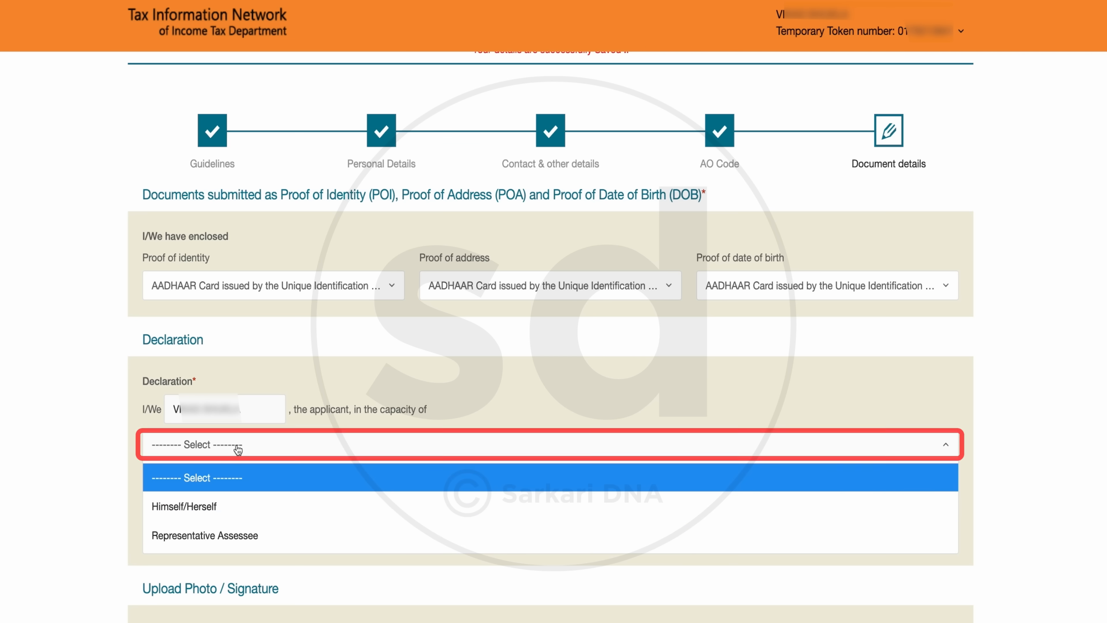
left_click(182, 515)
left_click(215, 539)
type("...")
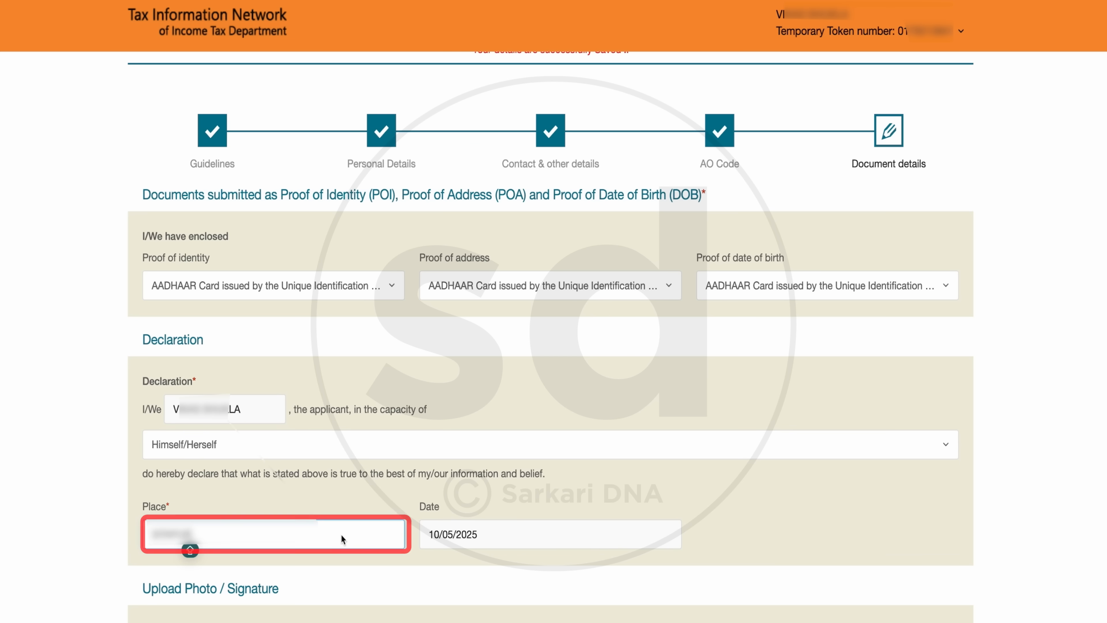
left_click(737, 571)
Step: Search Google for "PAN CARD RESIZER SARKARI DNA" and open Sarkari DNA's Pan Card Photo Signature Resize tool page
scroll(738, 572, "down", 6)
scroll(738, 571, "down", 5)
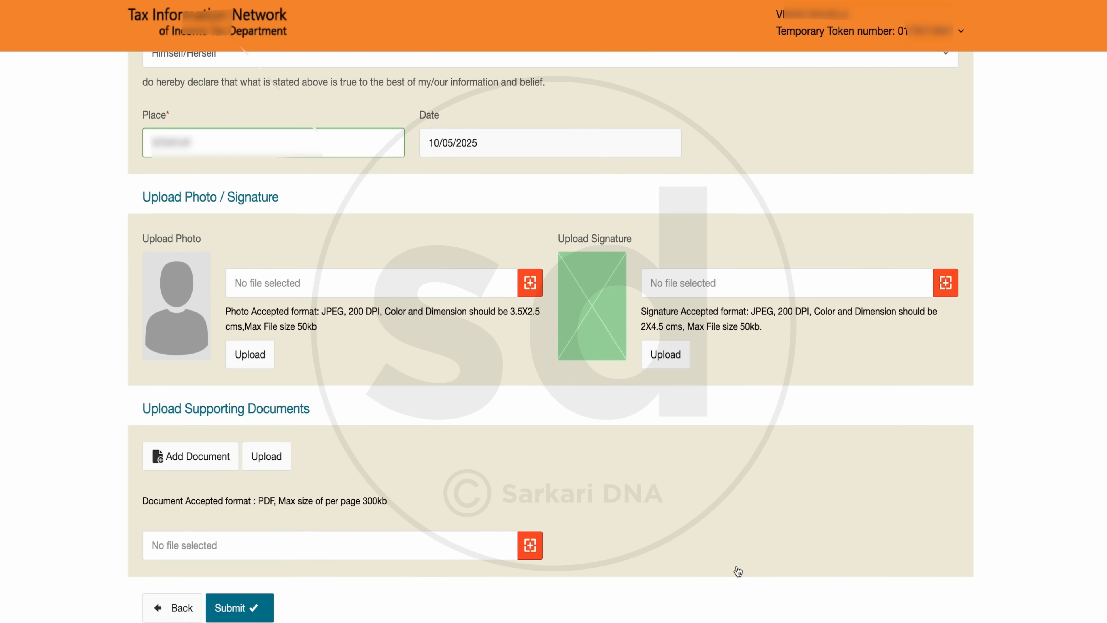
scroll(738, 571, "down", 1)
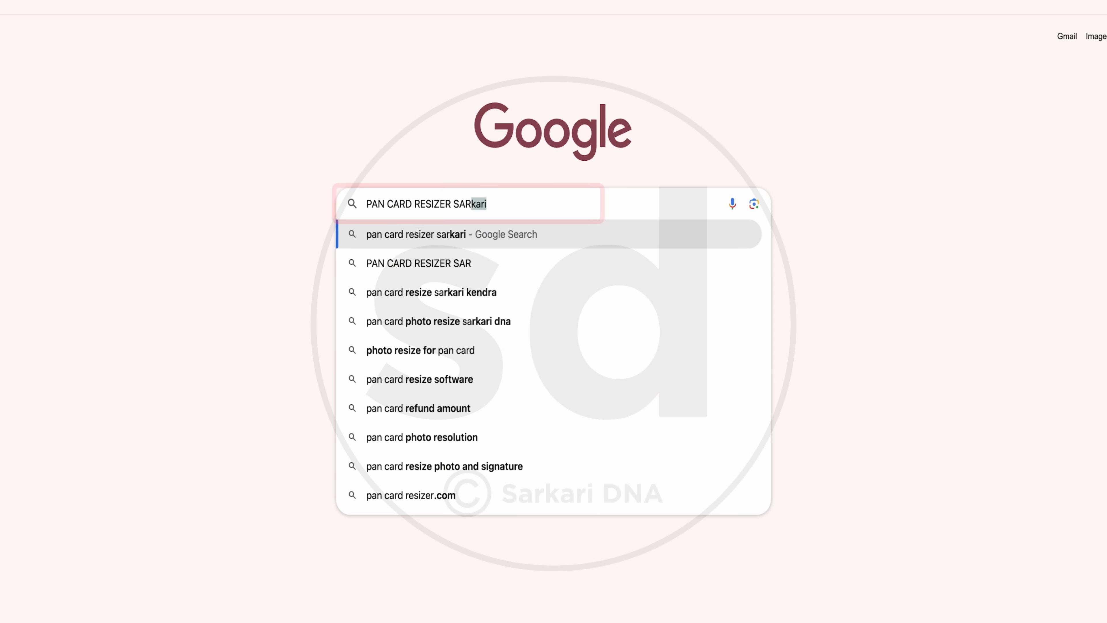
type("I DNA")
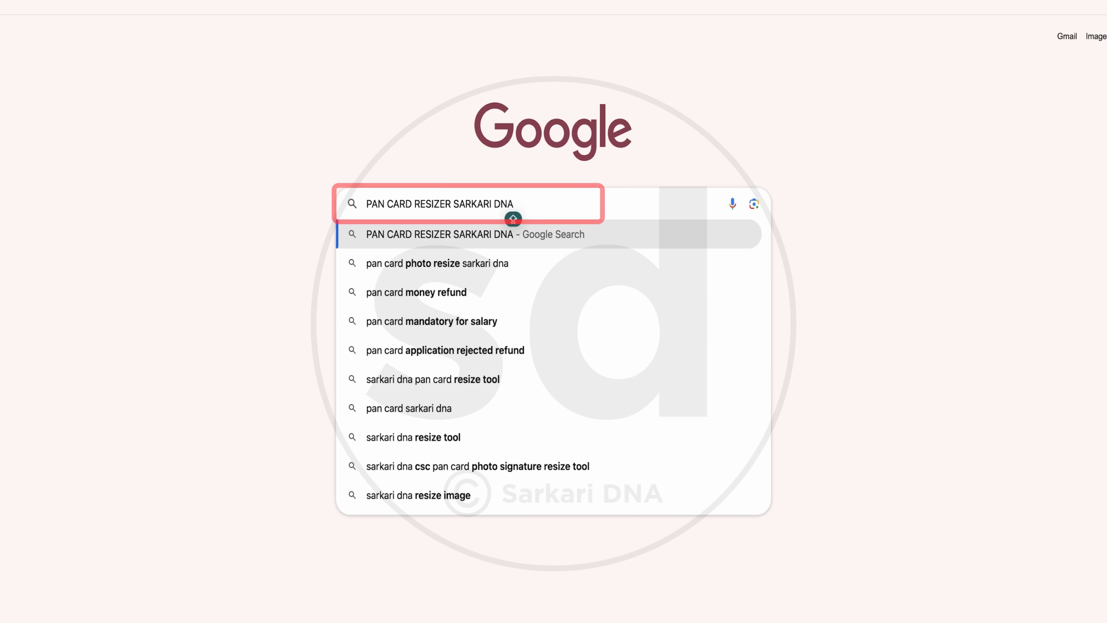
key("Return")
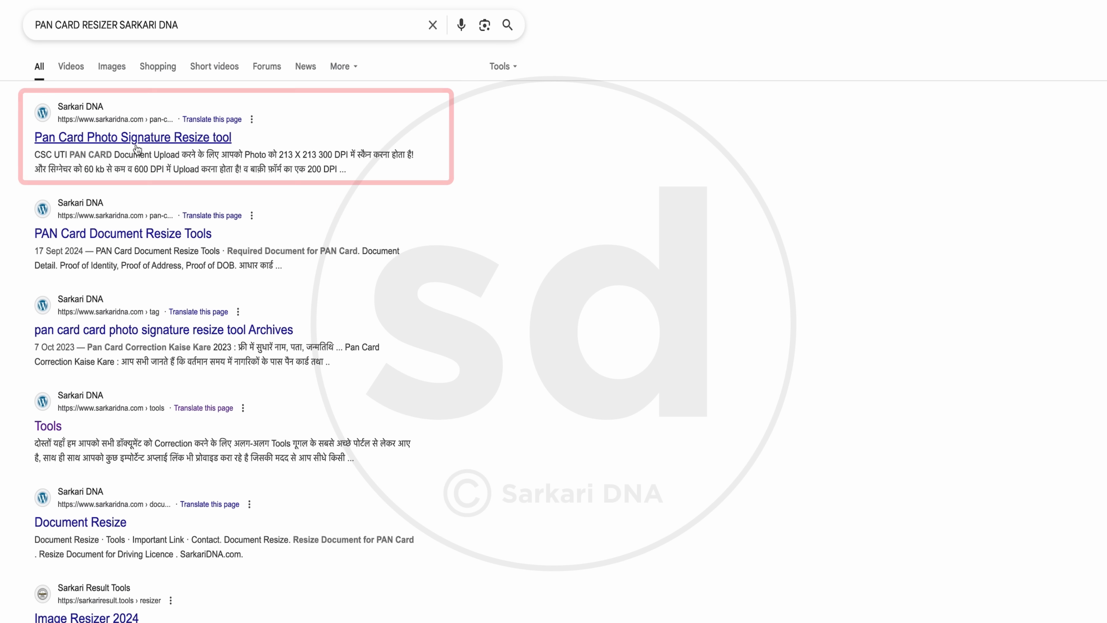
left_click(136, 147)
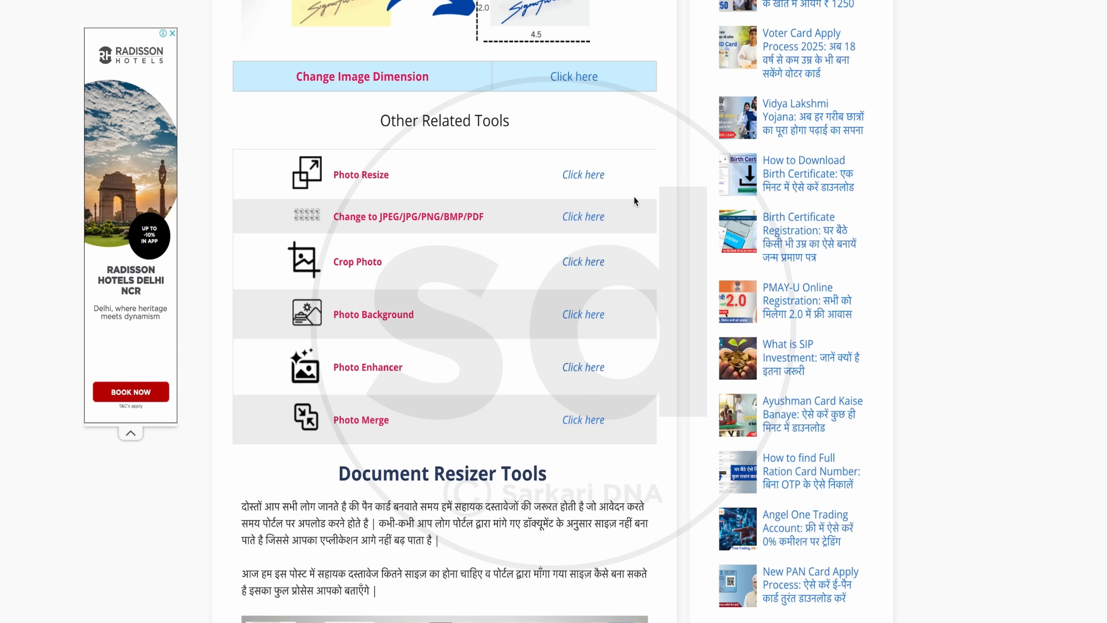
Step: Open the Photo Resize tool in ReduceImages and load the applicant's photo IMG_20250510_123925594_HDR.jpg
left_click(591, 179)
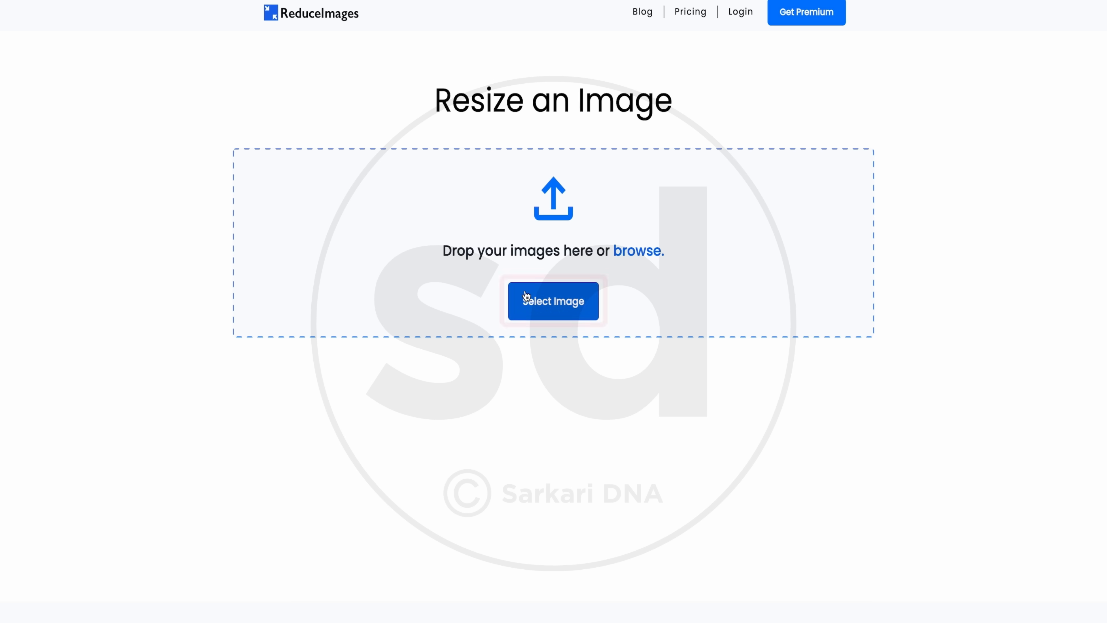
left_click(526, 298)
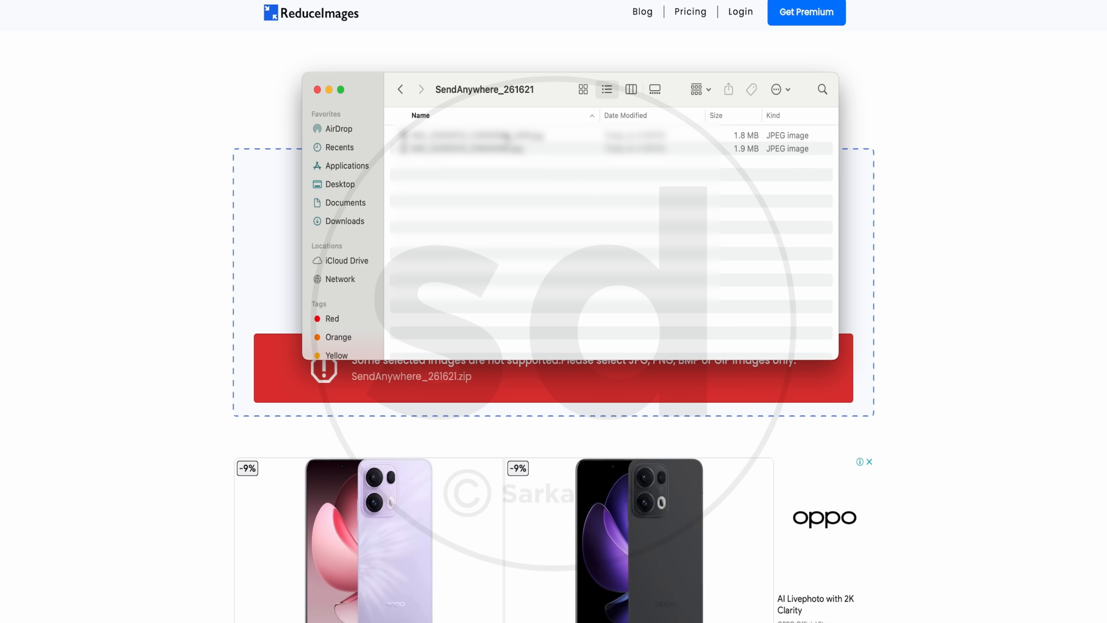
left_click_drag(507, 136, 300, 168)
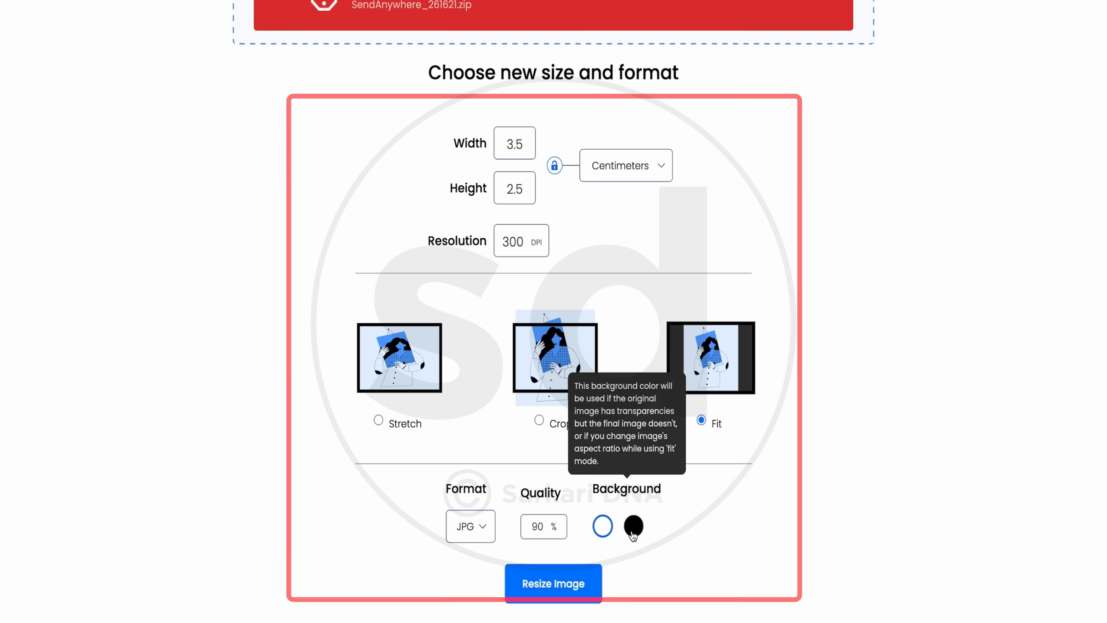
Step: Resize the photo to 3.5 cm width and 2.5 cm height at 300 DPI, Fit mode, JPG at 90% quality, and download it
scroll(632, 533, "up", 1)
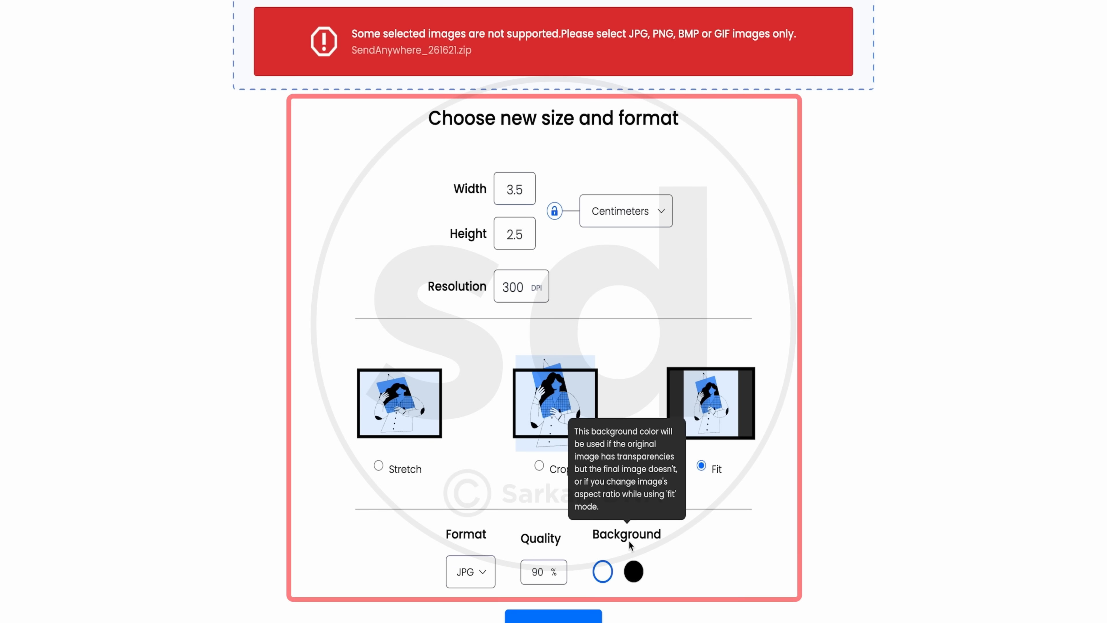
scroll(562, 601, "down", 5)
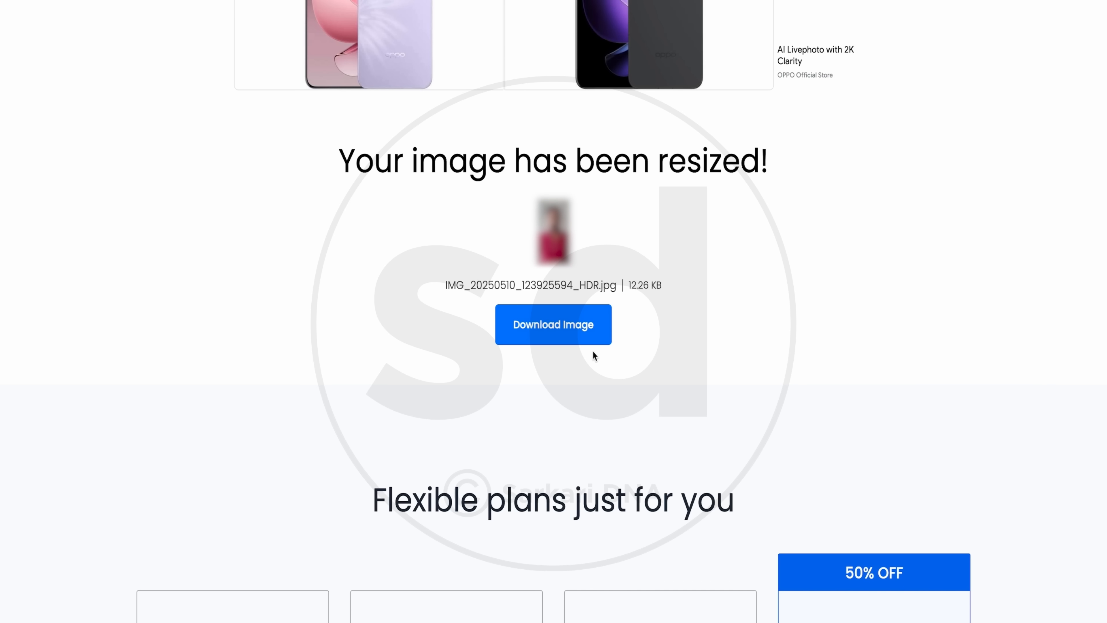
left_click(583, 340)
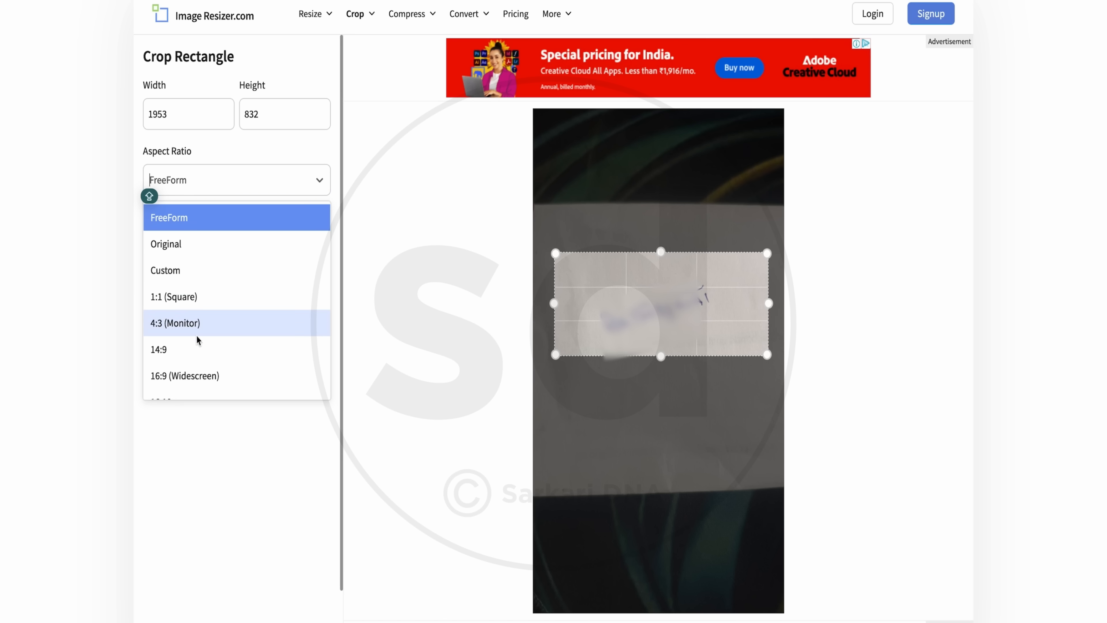
Step: Set the signature image's crop to the FreeForm aspect ratio and tighten the crop area around the signature
scroll(196, 334, "down", 2)
scroll(198, 296, "up", 2)
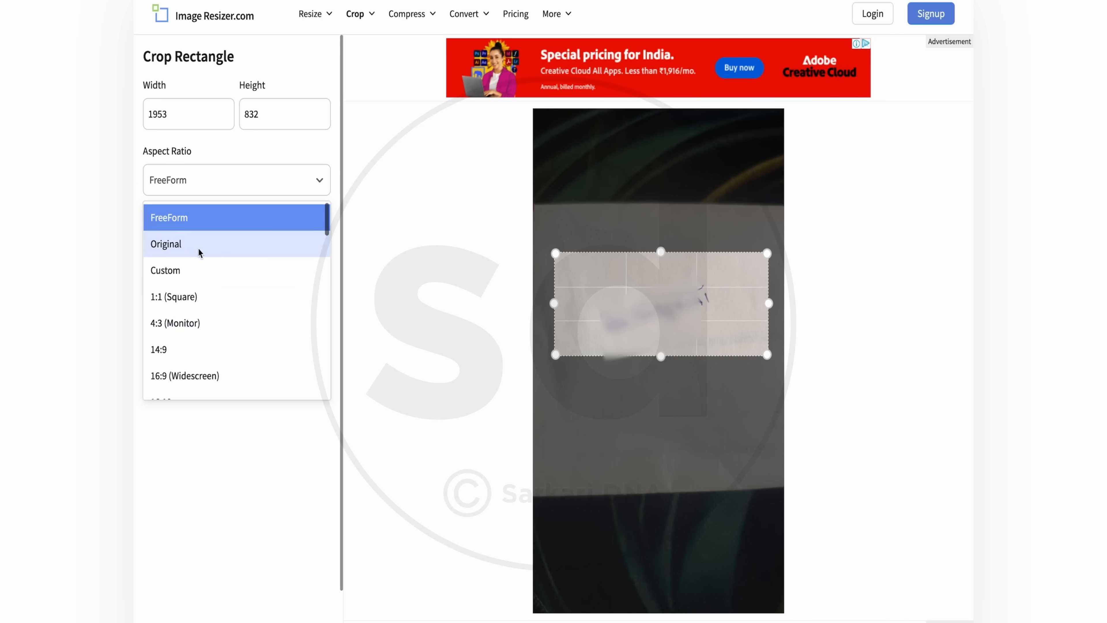
left_click(201, 218)
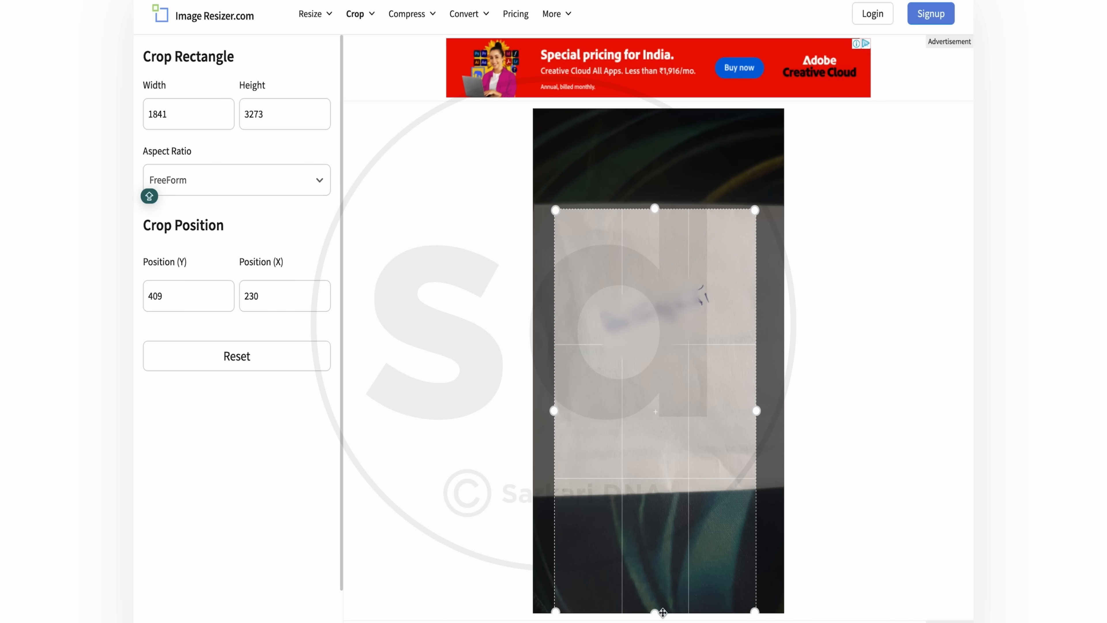
left_click_drag(658, 614, 734, 364)
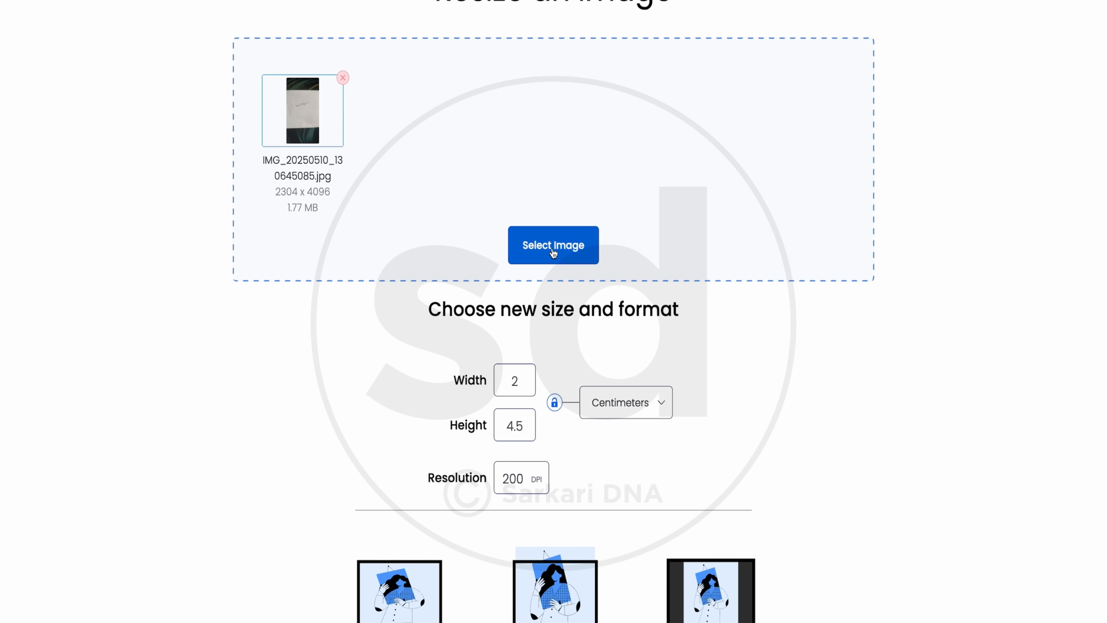
Step: Resize the signature image to 2 cm width and 4.5 cm height at 200 DPI, and upload it as the applicant's signature
left_click(553, 246)
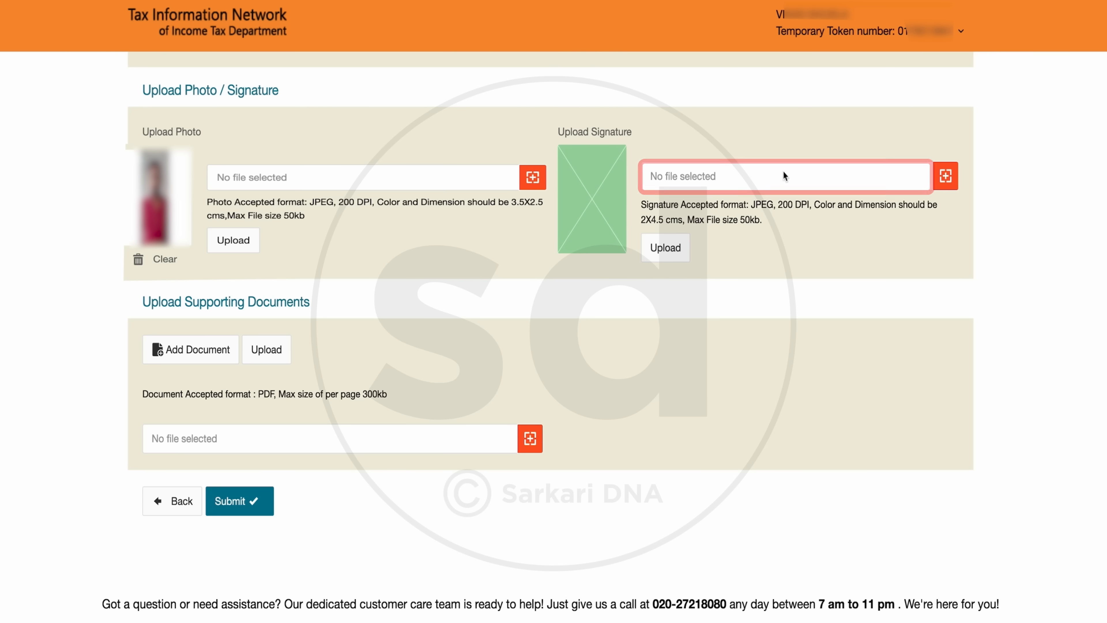
left_click(785, 177)
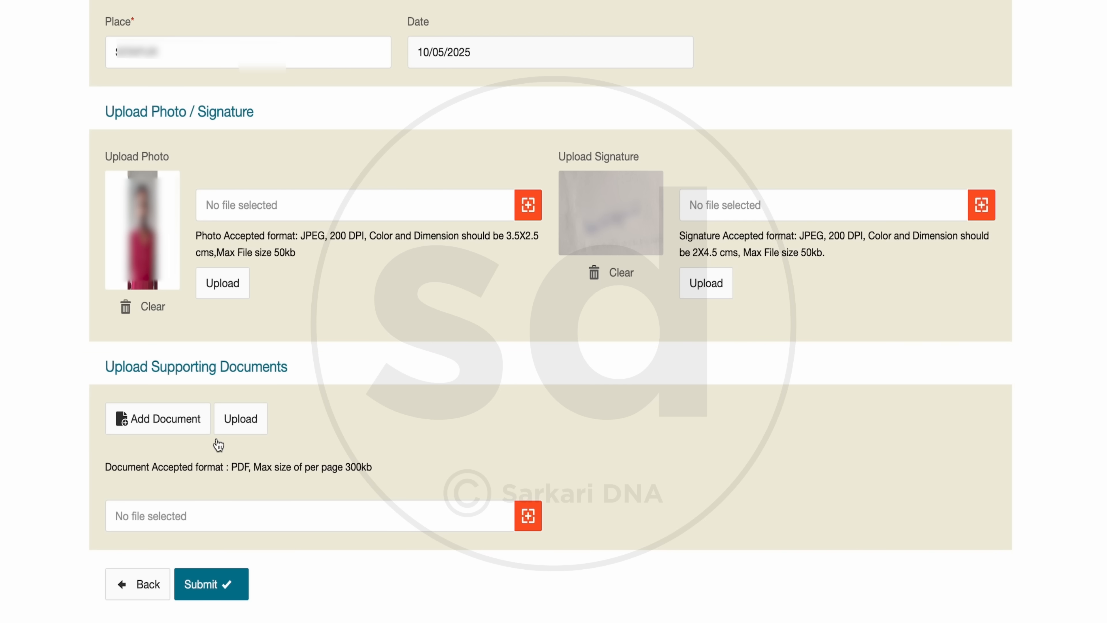
Step: Add another supporting-document slot and choose the e-Aadhaar PDF from Downloads for the first slot
left_click(172, 427)
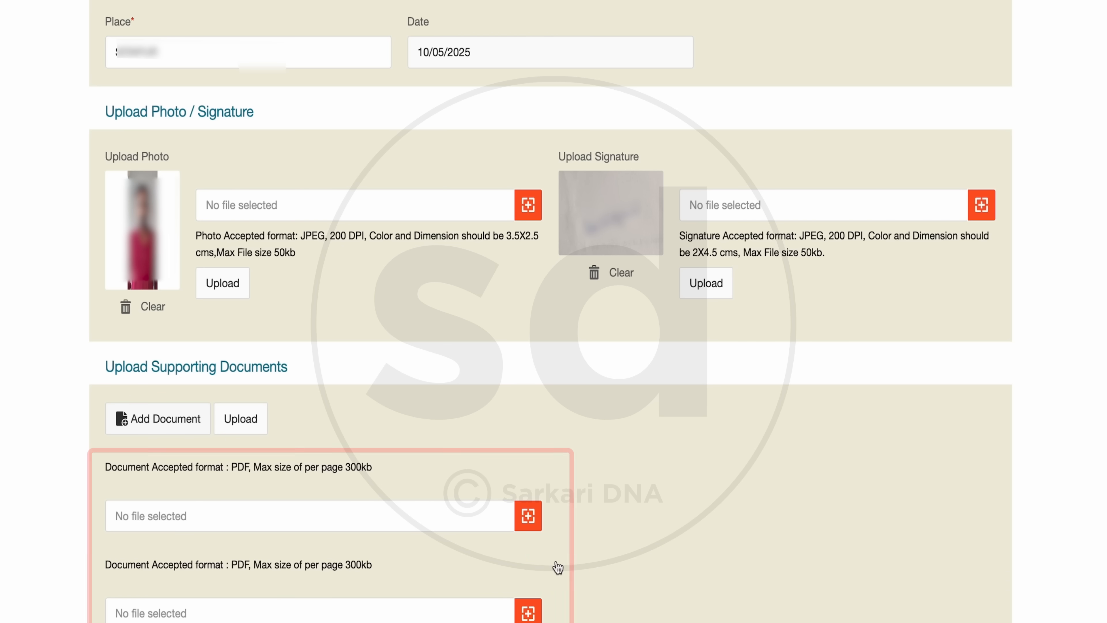
left_click(229, 519)
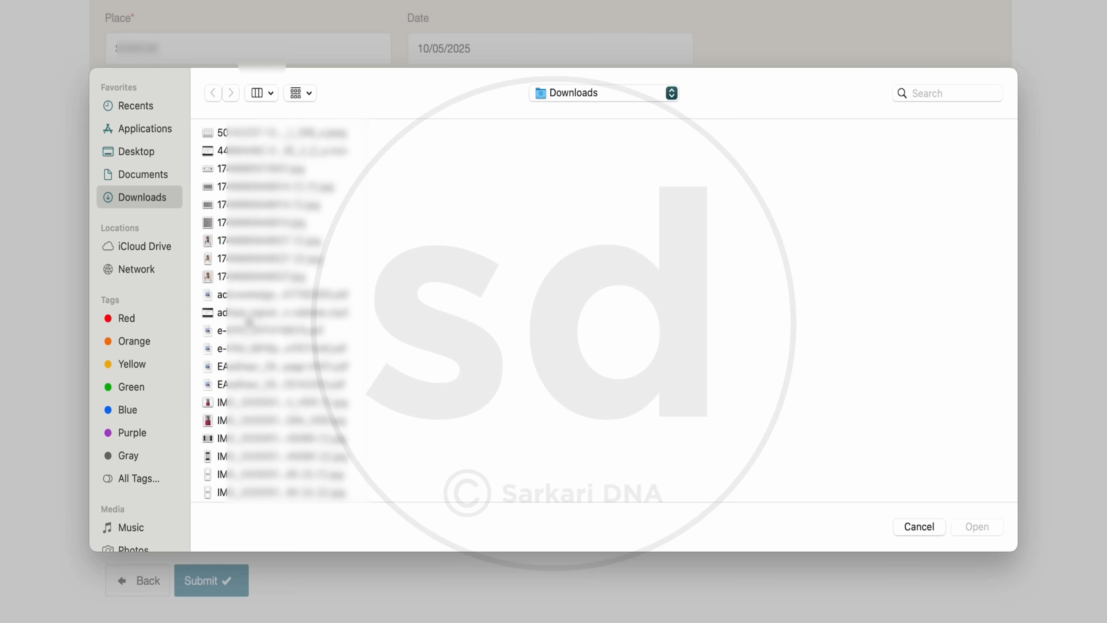
left_click(235, 366)
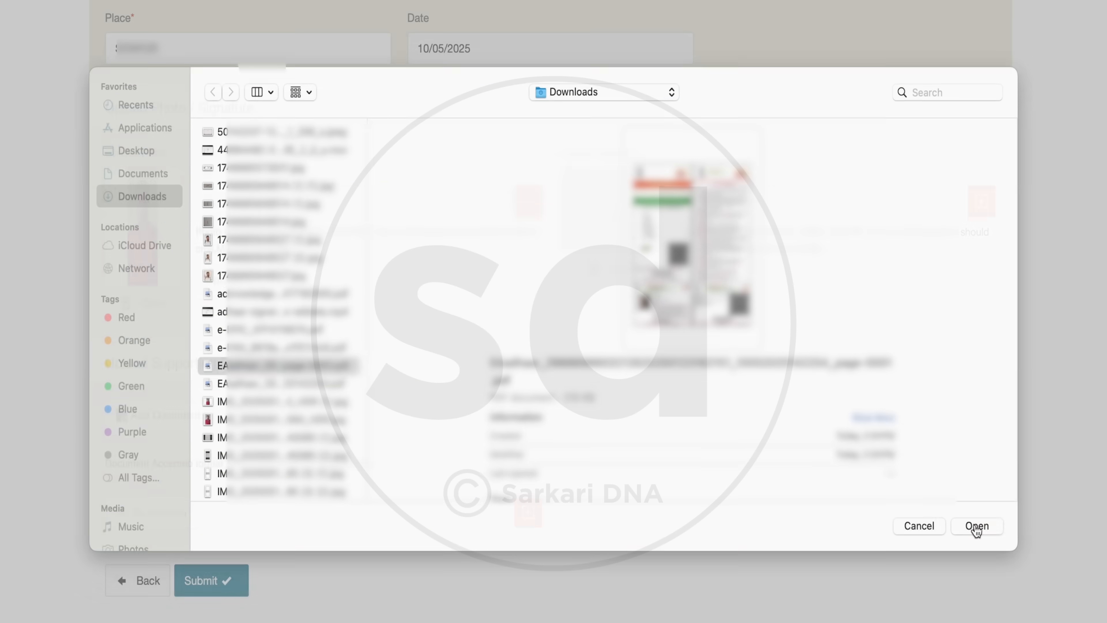